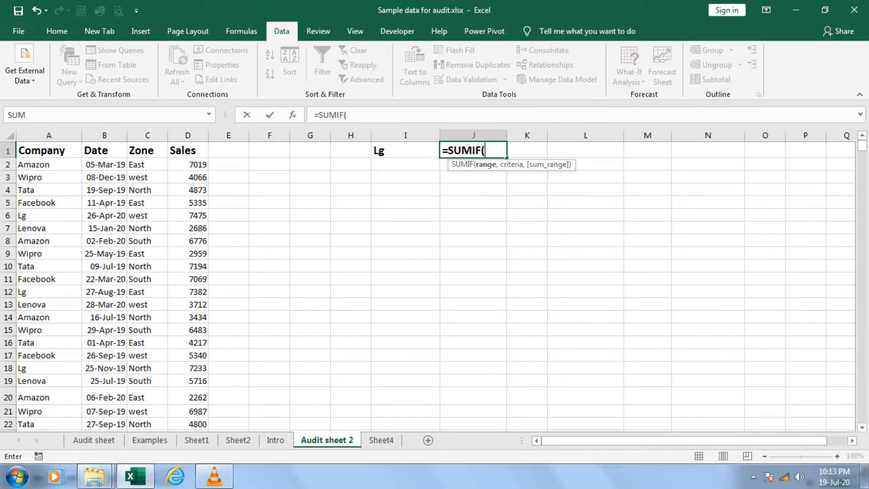
- Complete the SUMIF formula in J1 with the named range com, criteria I1 and the named sum range sales
{"action": "type", "text": "co"}
{"action": "key", "text": "Down"}
{"action": "key", "text": "Down"}
{"action": "key", "text": "Down"}
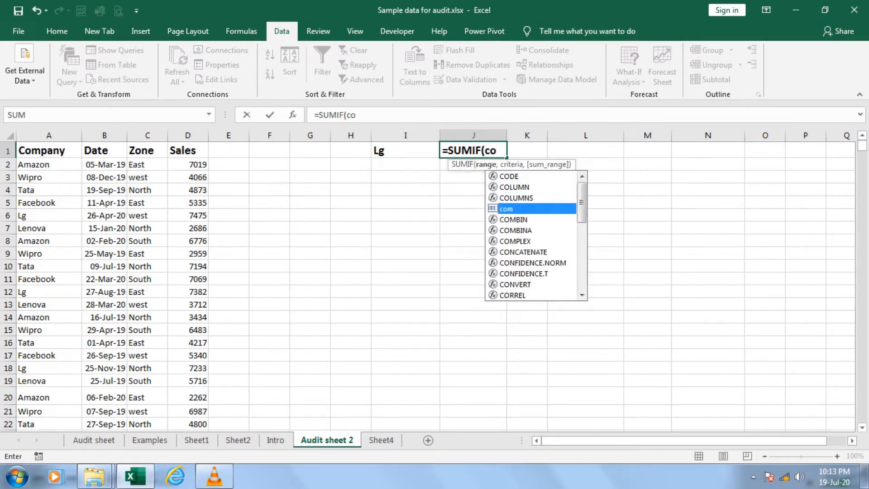
{"action": "key", "text": "Tab"}
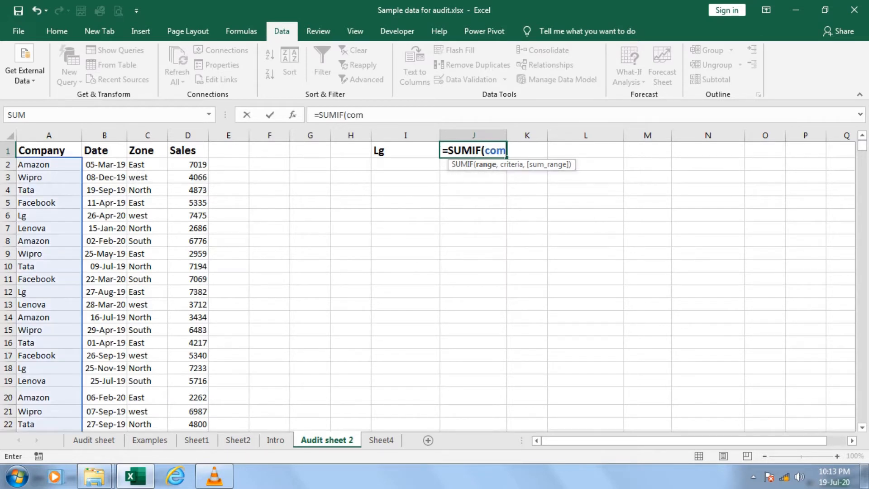
{"action": "scroll", "coordinate": [434, 285], "scroll_direction": "down", "scroll_amount": 5}
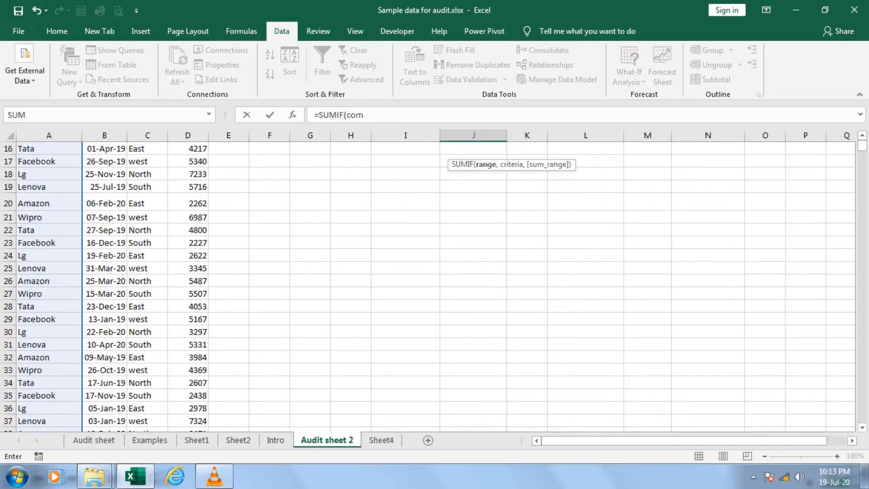
{"action": "scroll", "coordinate": [434, 285], "scroll_direction": "up", "scroll_amount": 5}
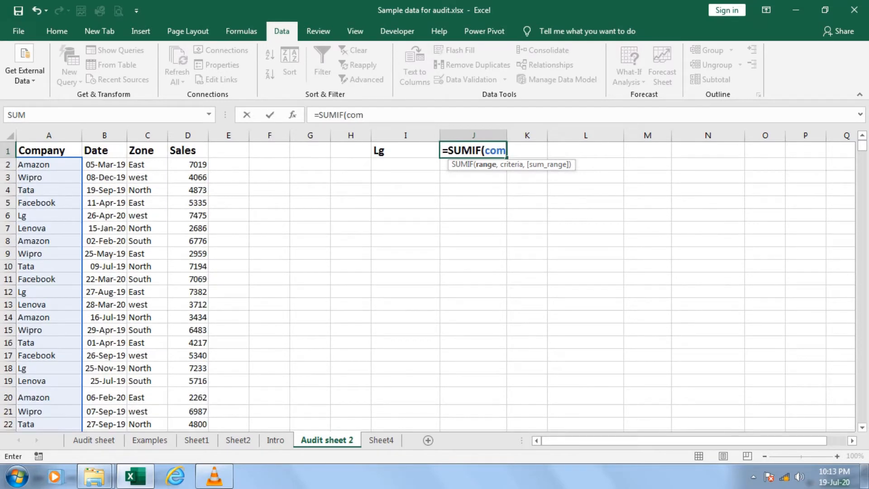
{"action": "type", "text": ","}
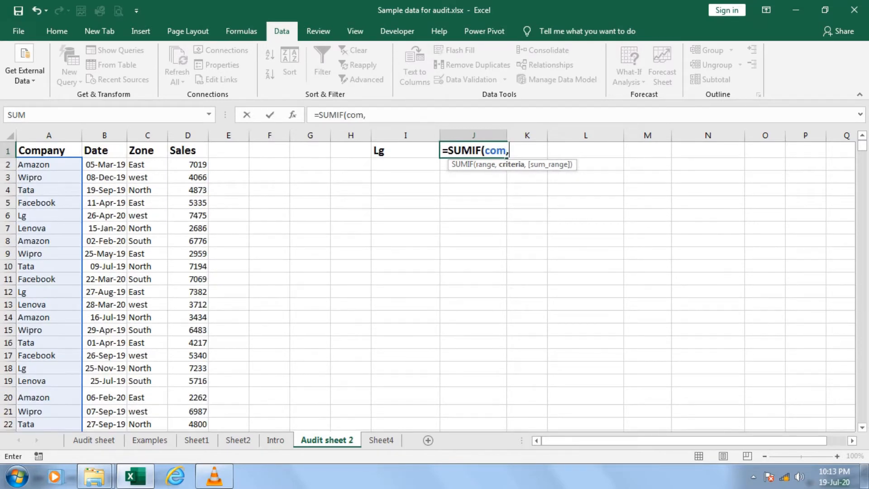
{"action": "key", "text": "Left"}
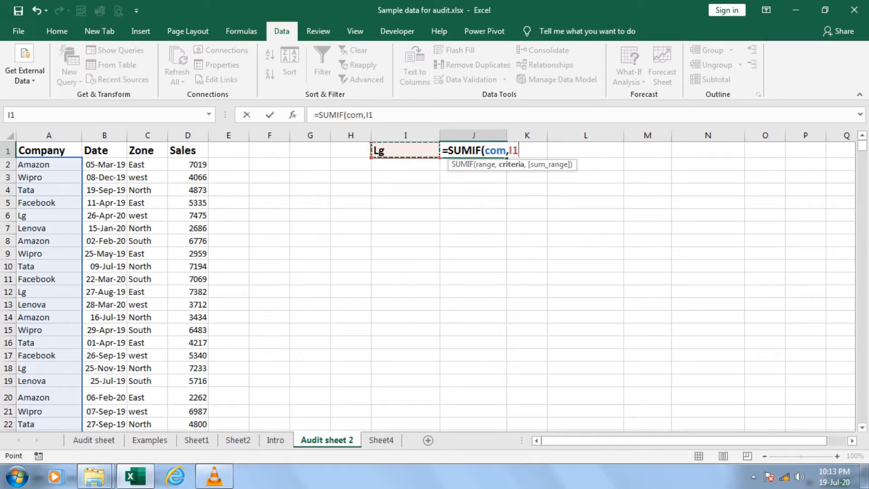
{"action": "type", "text": ","}
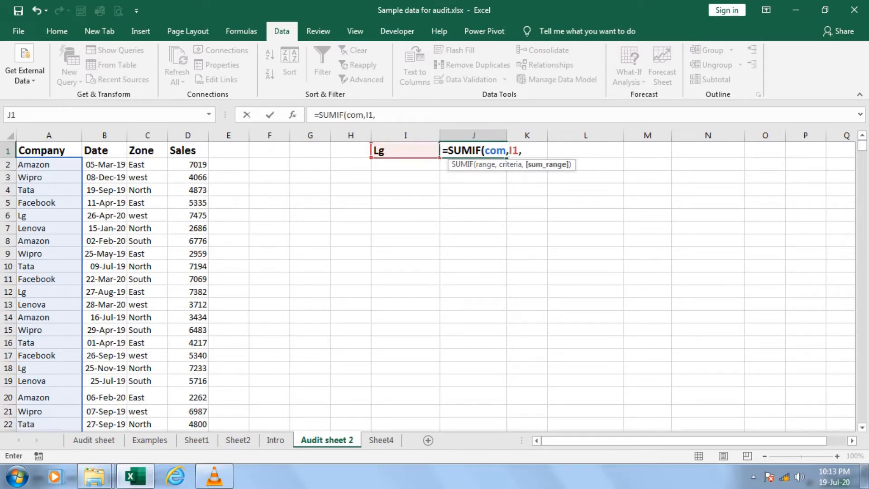
{"action": "type", "text": "sal"}
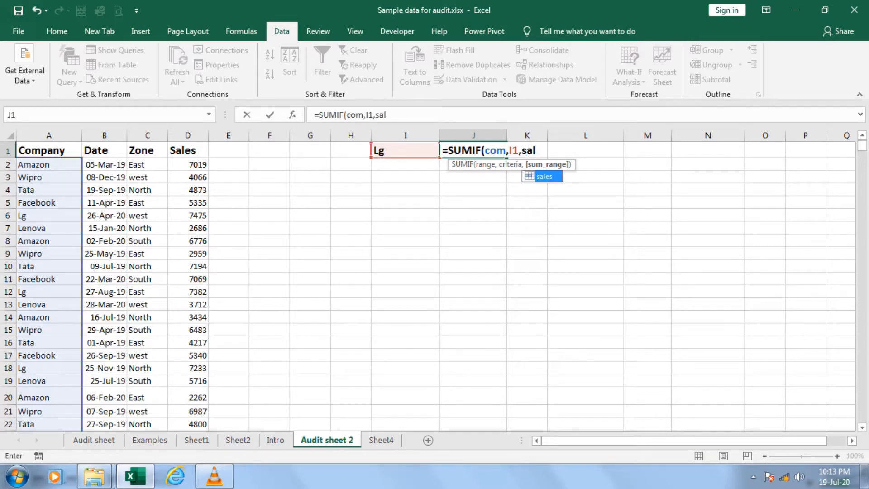
{"action": "key", "text": "Tab"}
{"action": "type", "text": ")"}
{"action": "key", "text": "Return"}
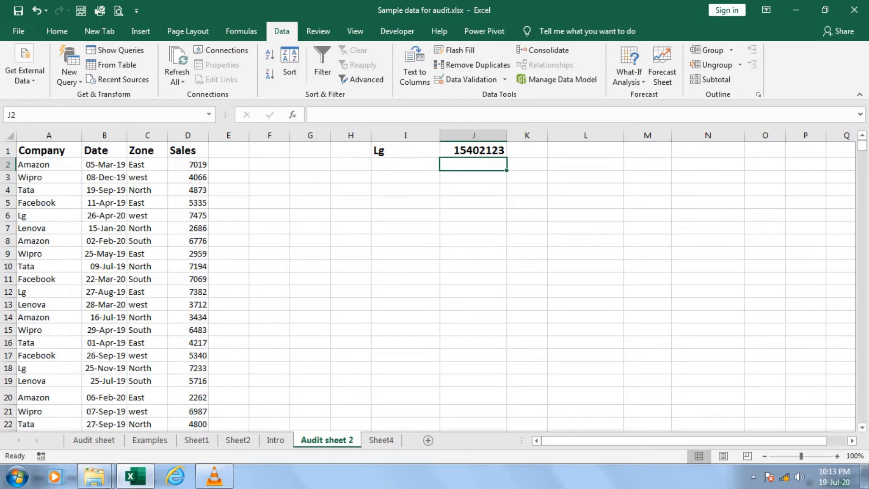
{"action": "left_click", "coordinate": [473, 150]}
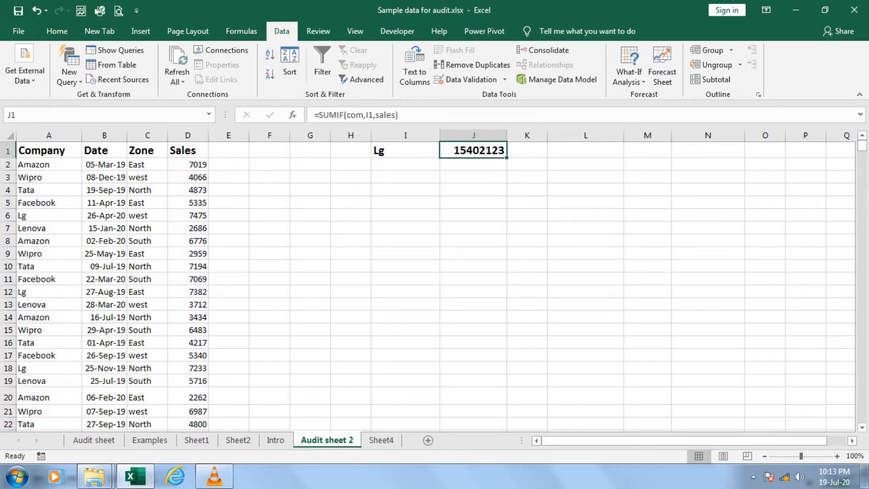
- Label cell G1 as "Sumif"
{"action": "left_click", "coordinate": [310, 151]}
{"action": "type", "text": "Sumif"}
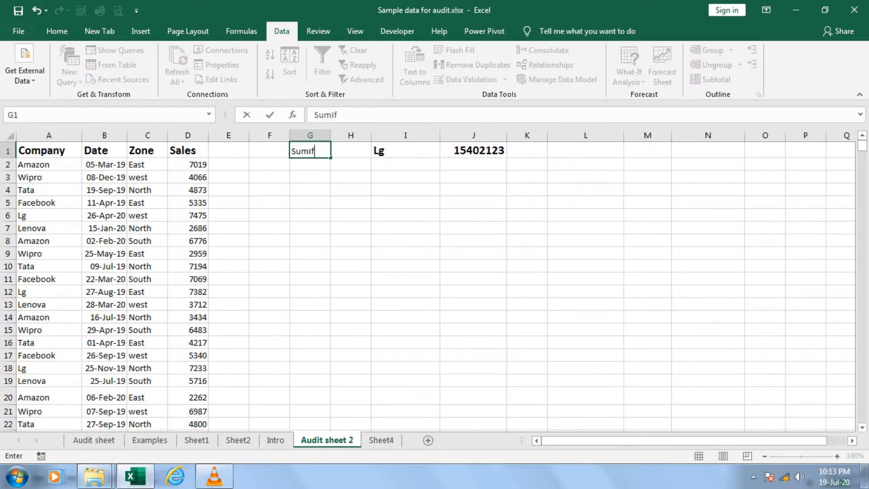
{"action": "key", "text": "Return"}
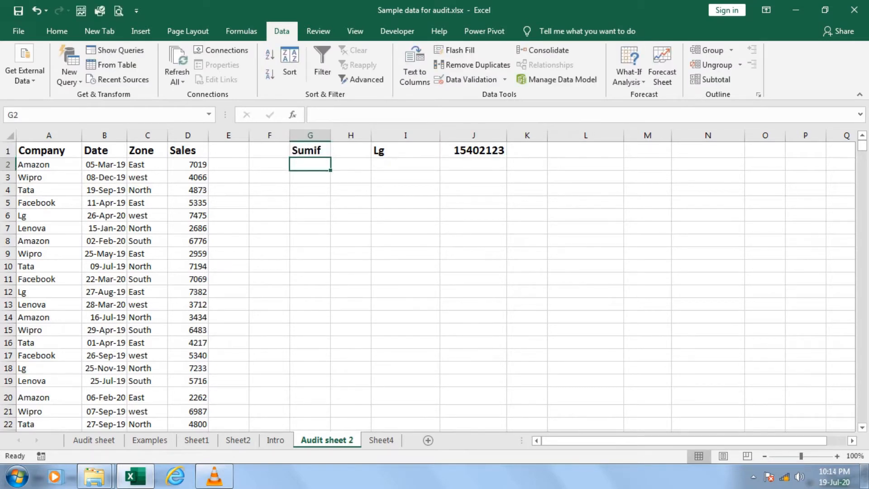
{"action": "left_click", "coordinate": [310, 150]}
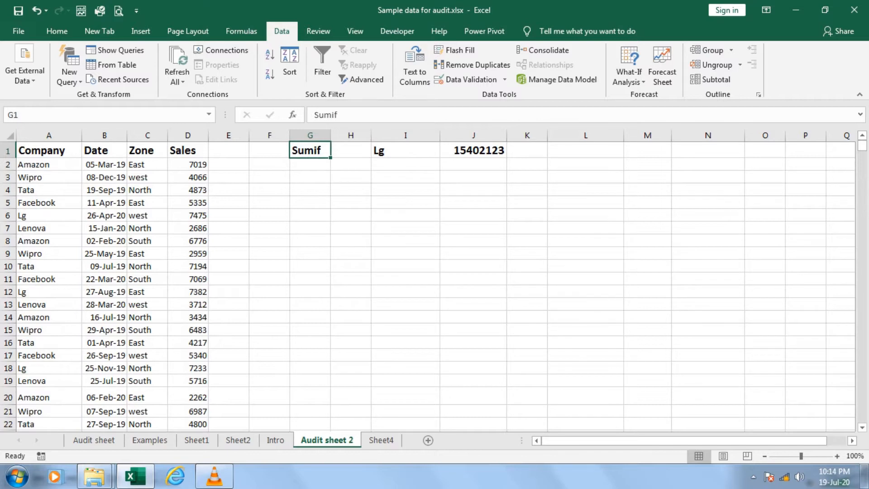
- Examine the com and sales ranges referenced by the SUMIF formula in J1 down to the last data row
{"action": "left_click", "coordinate": [473, 150]}
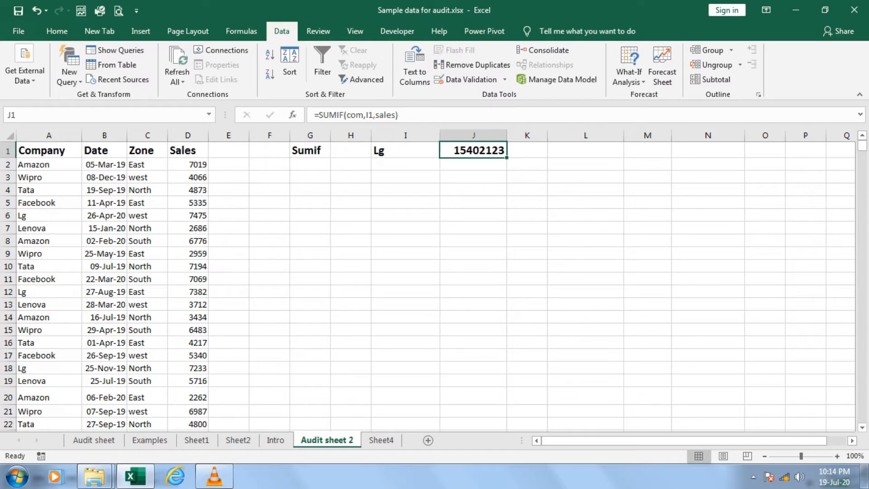
{"action": "key", "text": "F2"}
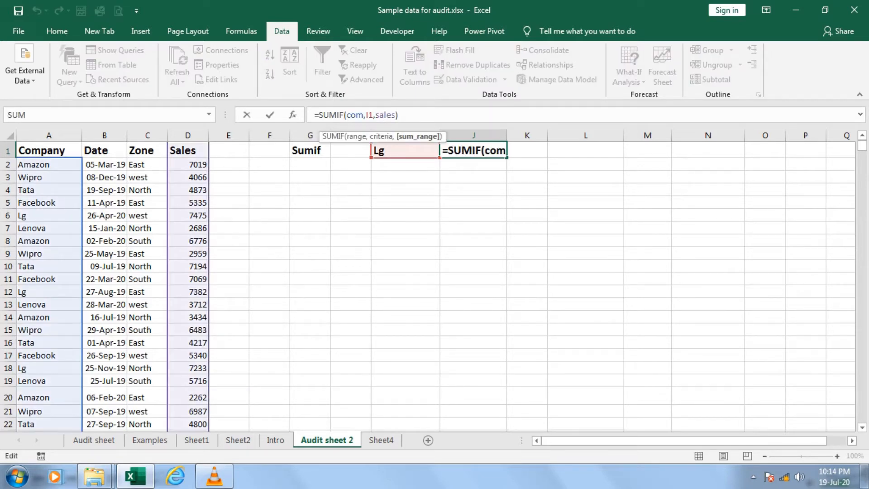
{"action": "left_click_drag", "start_coordinate": [862, 146], "coordinate": [862, 413]}
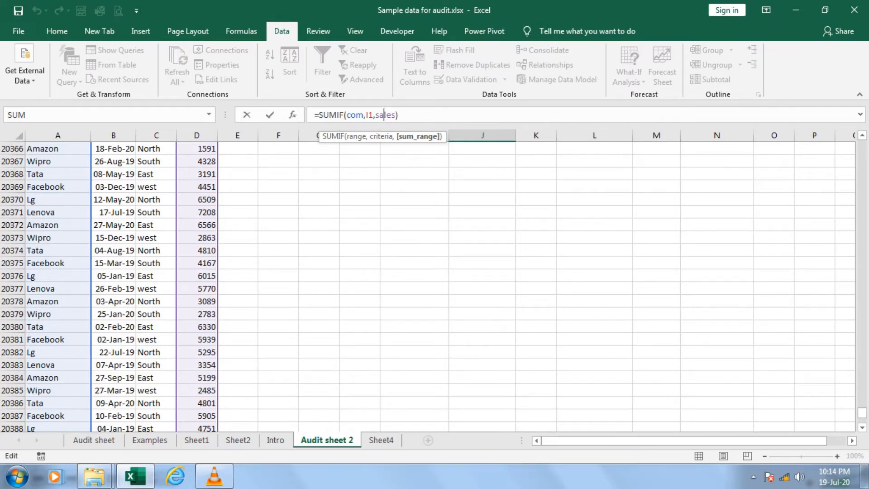
{"action": "scroll", "coordinate": [428, 286], "scroll_direction": "down", "scroll_amount": 4}
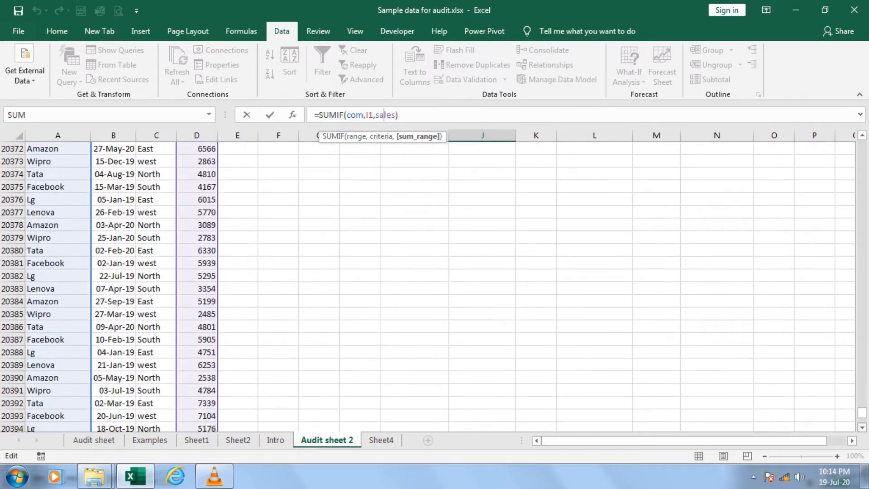
{"action": "scroll", "coordinate": [428, 286], "scroll_direction": "down", "scroll_amount": 8}
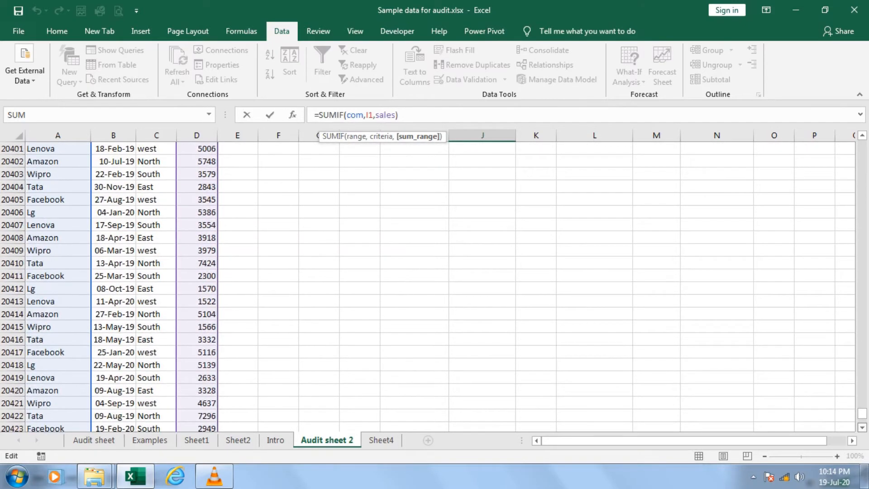
{"action": "left_click_drag", "start_coordinate": [862, 414], "coordinate": [862, 418]}
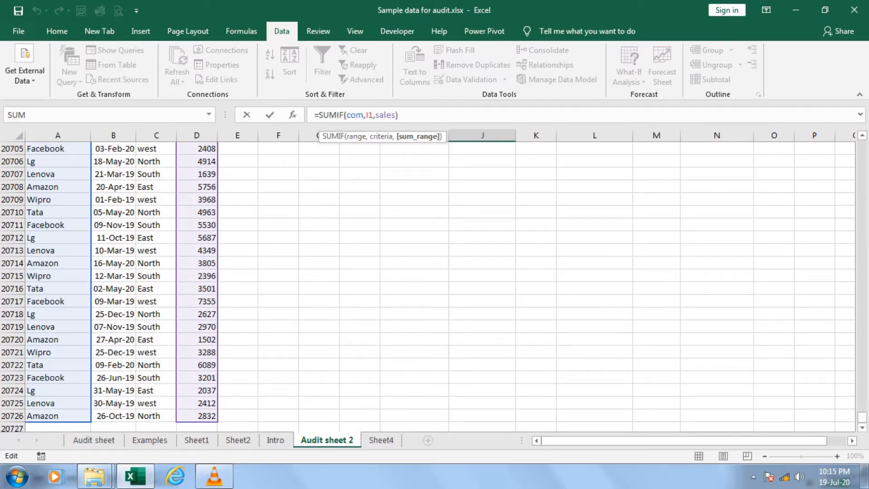
{"action": "key", "text": "Escape"}
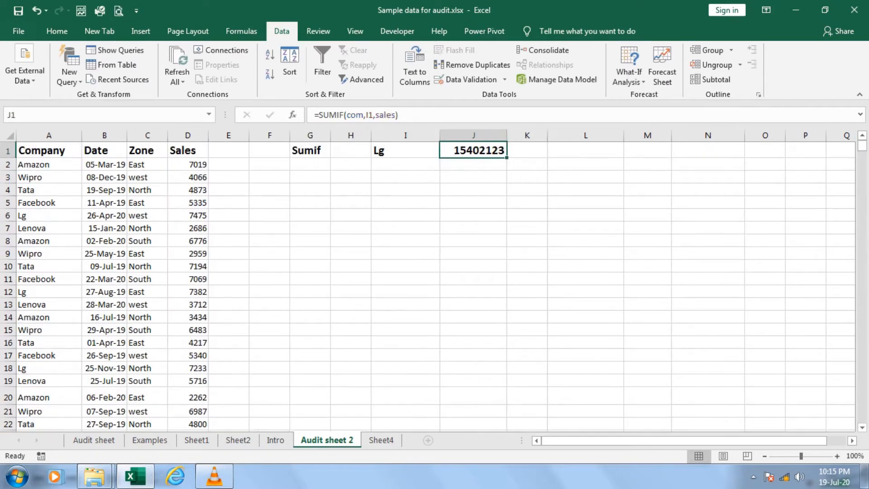
{"action": "left_click", "coordinate": [188, 164]}
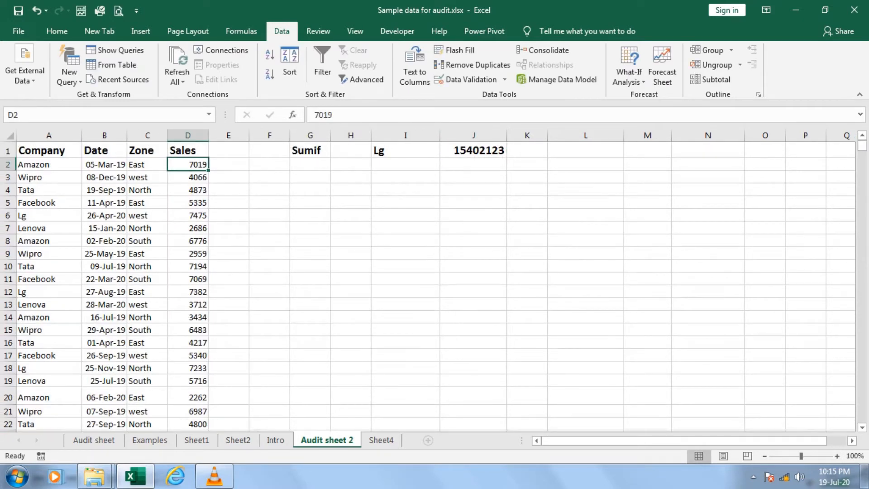
{"action": "key", "text": "Right"}
{"action": "type", "text": "=TEXT("}
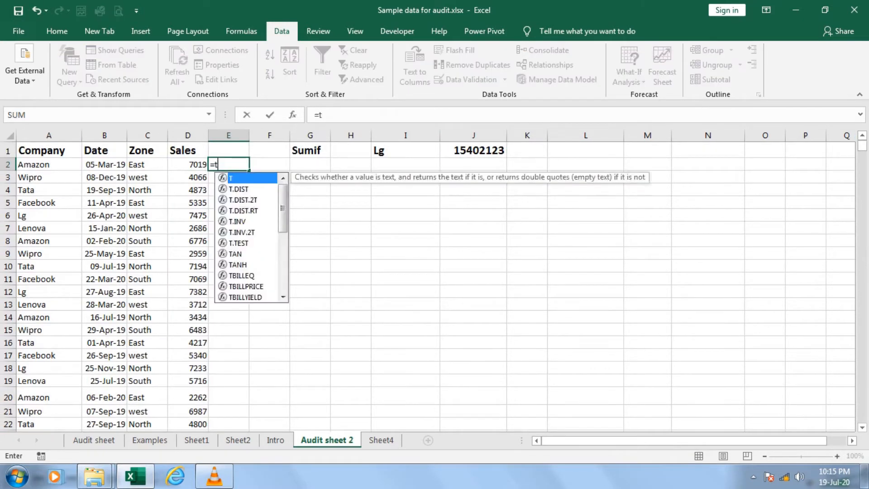
{"action": "key", "text": "Left"}
{"action": "key", "text": "Return"}
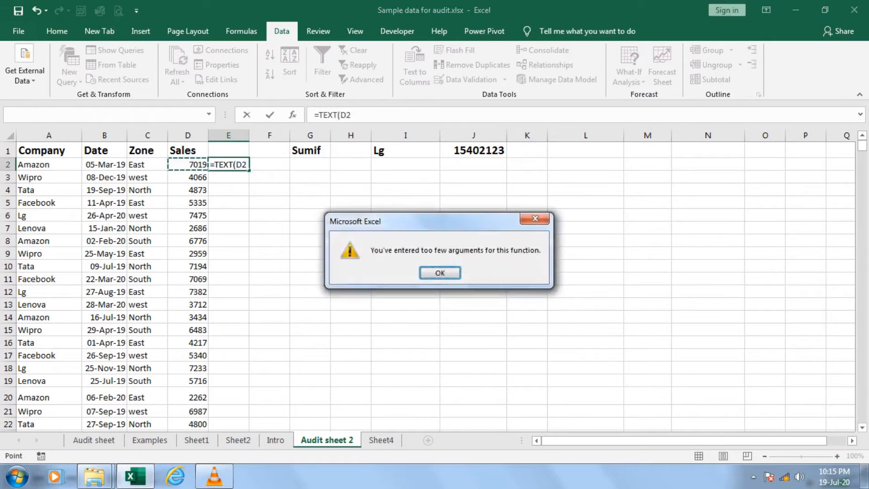
{"action": "key", "text": "Escape"}
{"action": "key", "text": "Escape"}
- Check whether the first Sales value is numeric by entering =ISNUMBER(D2) in E2
{"action": "type", "text": "=isn"}
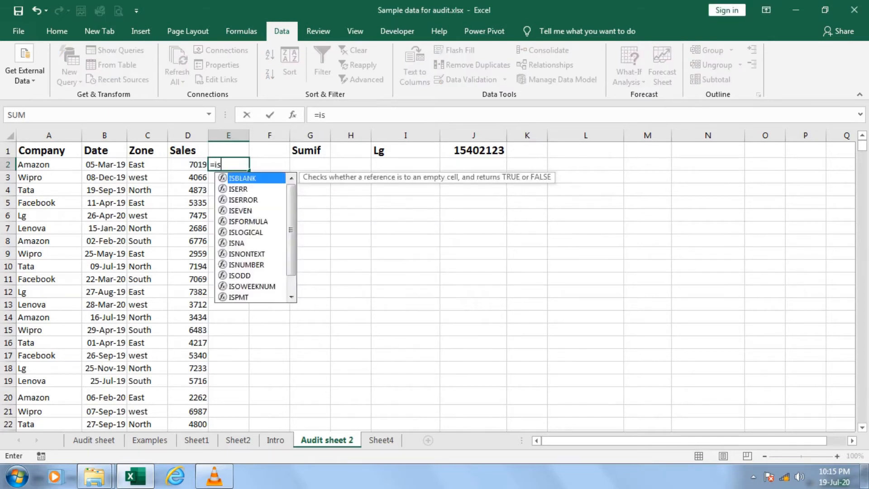
{"action": "key", "text": "Down"}
{"action": "key", "text": "Down"}
{"action": "key", "text": "Tab"}
{"action": "key", "text": "Left"}
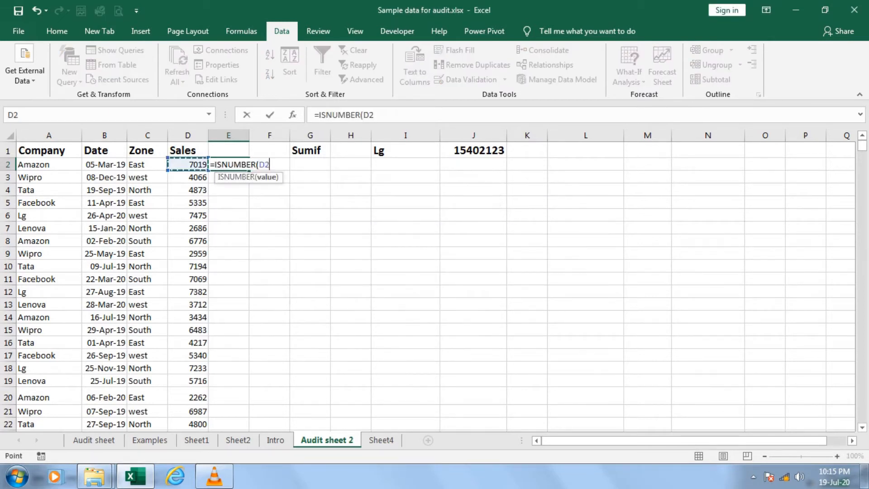
{"action": "key", "text": "Return"}
{"action": "key", "text": "Up"}
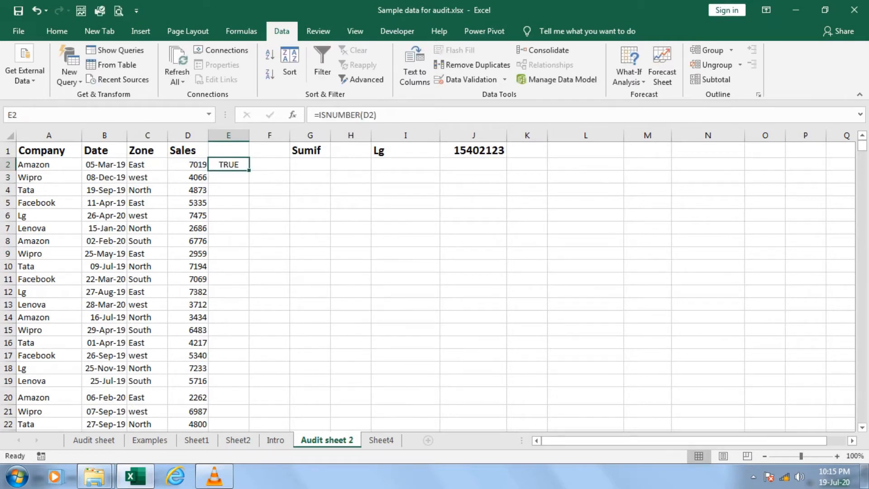
- Check whether the first Sales value is text by entering =ISTEXT(D2) in F2
{"action": "key", "text": "Right"}
{"action": "type", "text": "=is"}
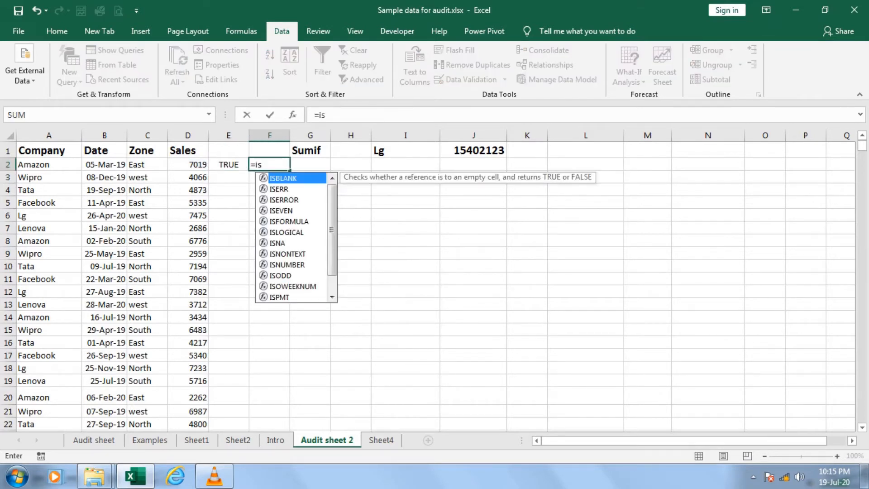
{"action": "type", "text": "t"}
{"action": "key", "text": "Tab"}
{"action": "key", "text": "Left"}
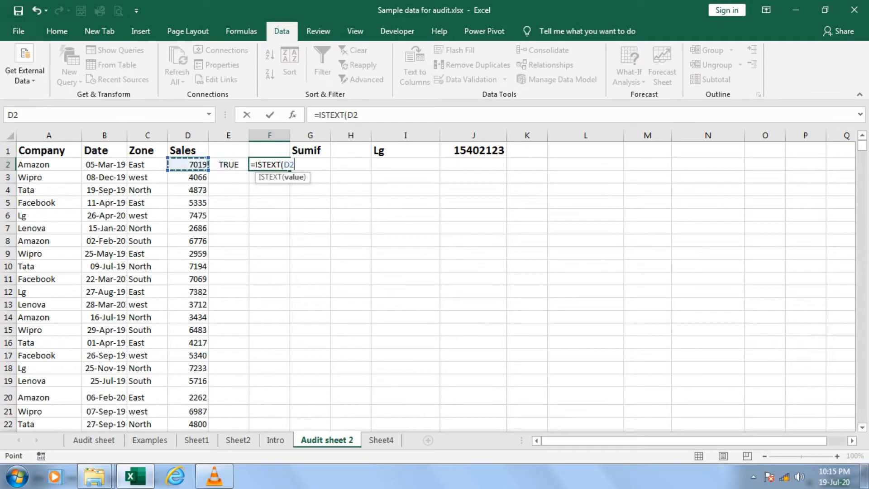
{"action": "key", "text": "Return"}
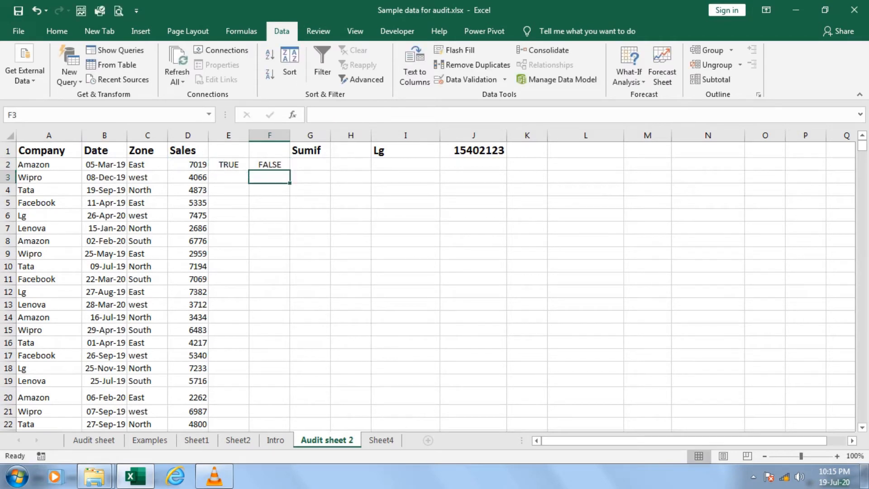
- Fill the ISNUMBER and ISTEXT checks in E2:F2 down all data rows and clear them after reviewing the results
{"action": "left_click_drag", "start_coordinate": [229, 164], "coordinate": [270, 164]}
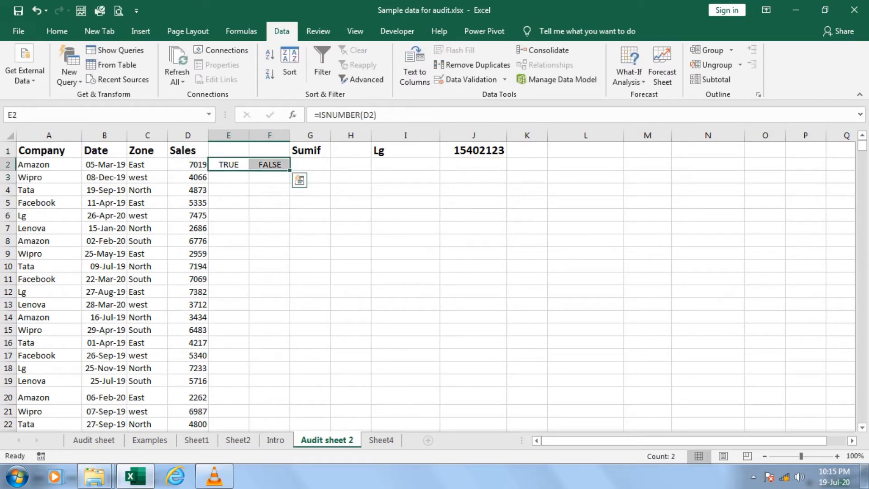
{"action": "double_click", "coordinate": [289, 171]}
{"action": "scroll", "coordinate": [149, 285], "scroll_direction": "down", "scroll_amount": 5}
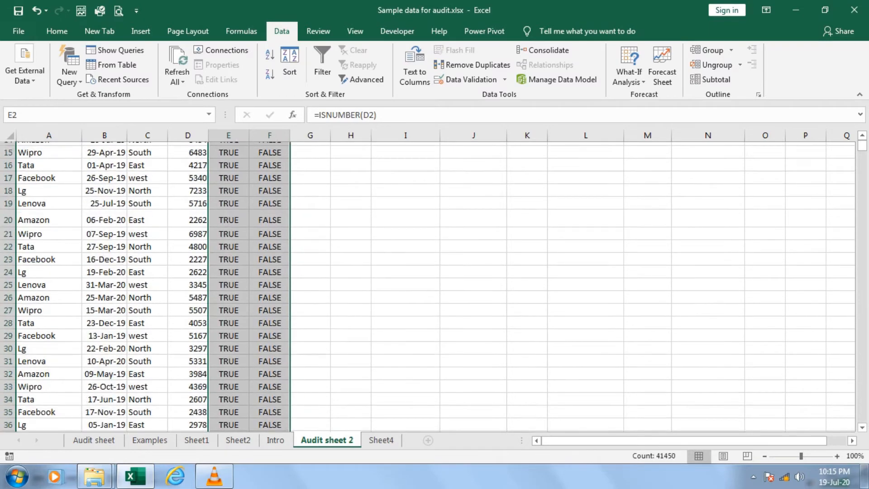
{"action": "scroll", "coordinate": [427, 287], "scroll_direction": "up", "scroll_amount": 5}
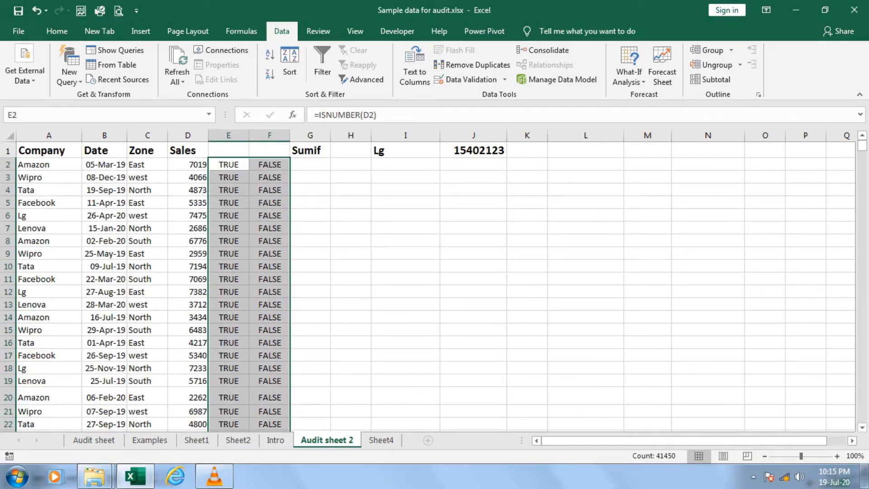
{"action": "key", "text": "Delete"}
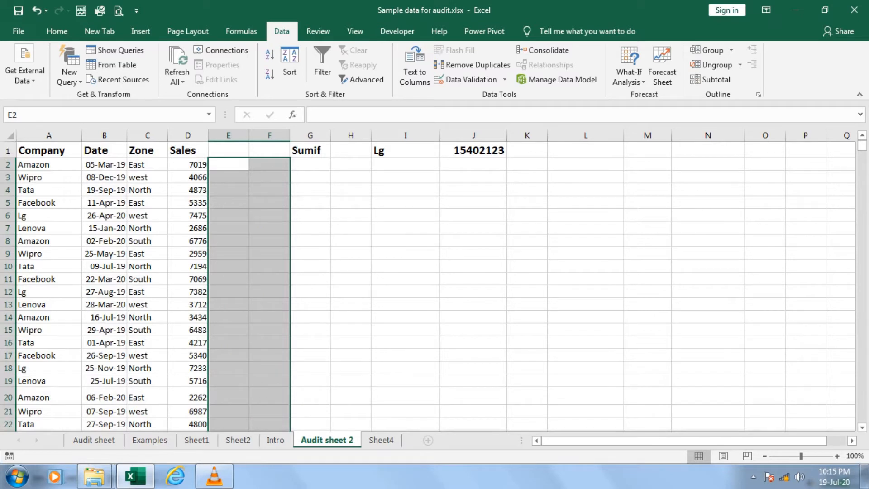
- Select the Sales values in D2:D15 and widen column K
{"action": "left_click_drag", "start_coordinate": [187, 164], "coordinate": [188, 330]}
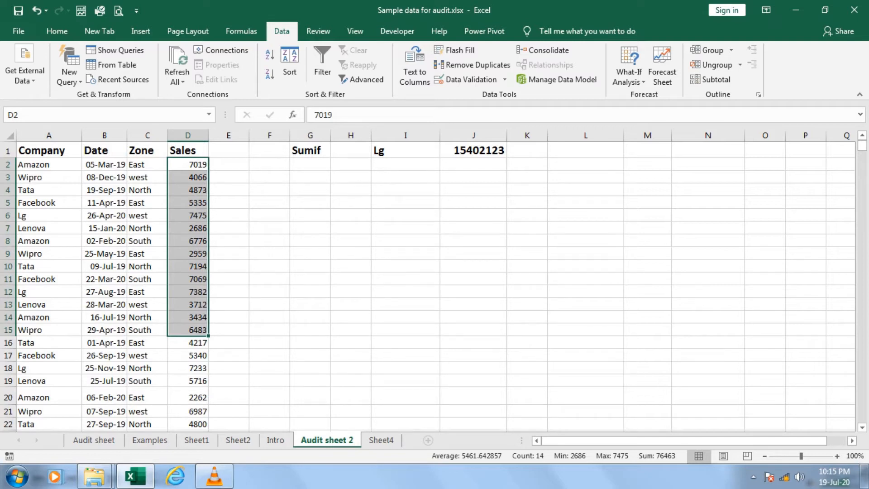
{"action": "left_click_drag", "start_coordinate": [547, 135], "coordinate": [581, 135]}
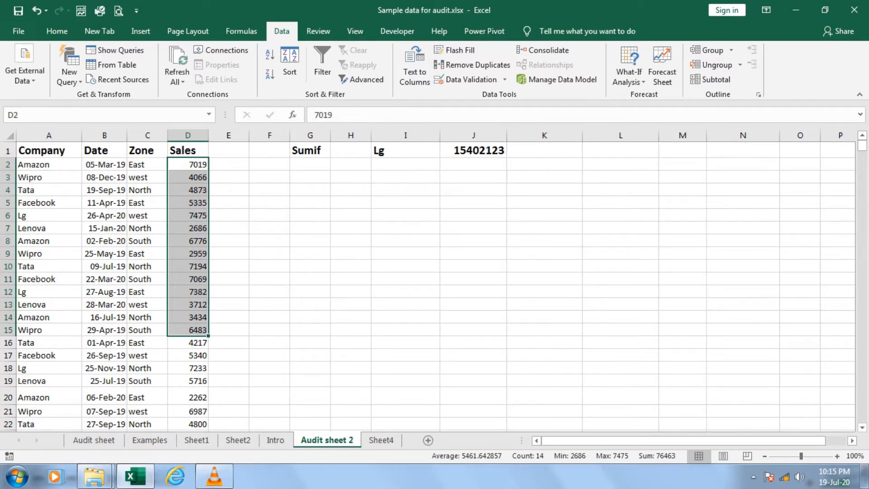
- Begin a SUMIF formula in K1 with the company names in A2:A20726 (com) as the range
{"action": "left_click", "coordinate": [545, 150]}
{"action": "type", "text": "=sumif"}
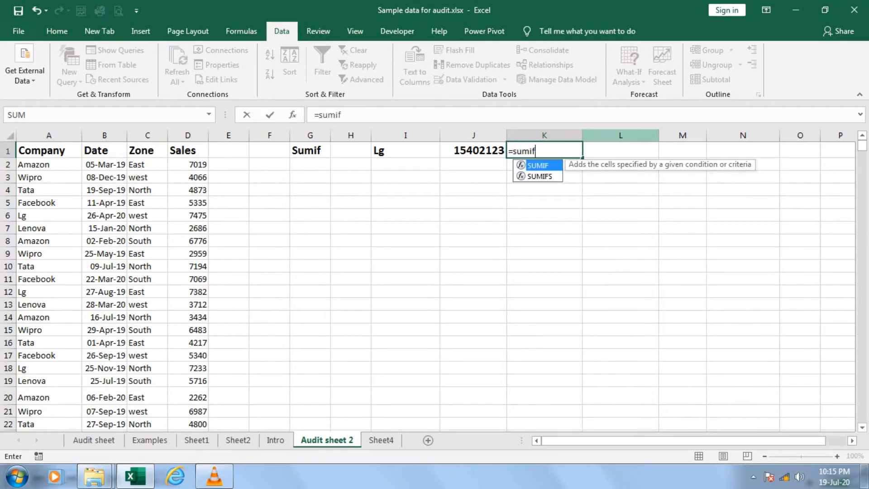
{"action": "key", "text": "Tab"}
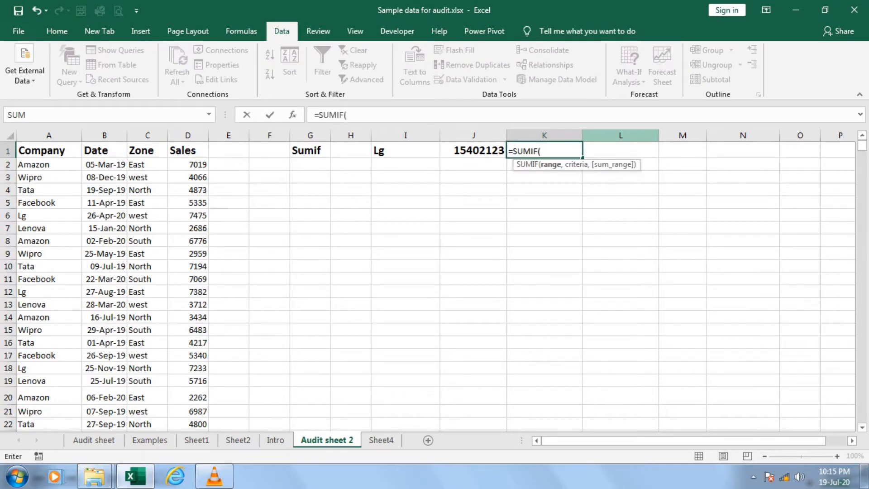
{"action": "key", "text": "Left"}
{"action": "key", "text": "Left"}
{"action": "key", "text": "Left"}
{"action": "key", "text": "Left"}
{"action": "key", "text": "Left"}
{"action": "key", "text": "Left"}
{"action": "key", "text": "Left"}
{"action": "key", "text": "Down"}
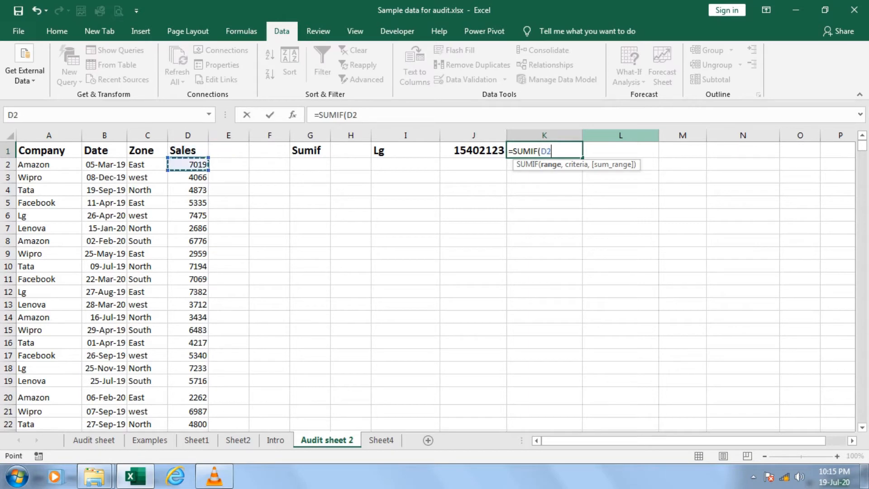
{"action": "key", "text": "Left"}
{"action": "key", "text": "Left"}
{"action": "key", "text": "Left"}
{"action": "key", "text": "ctrl+shift+Down"}
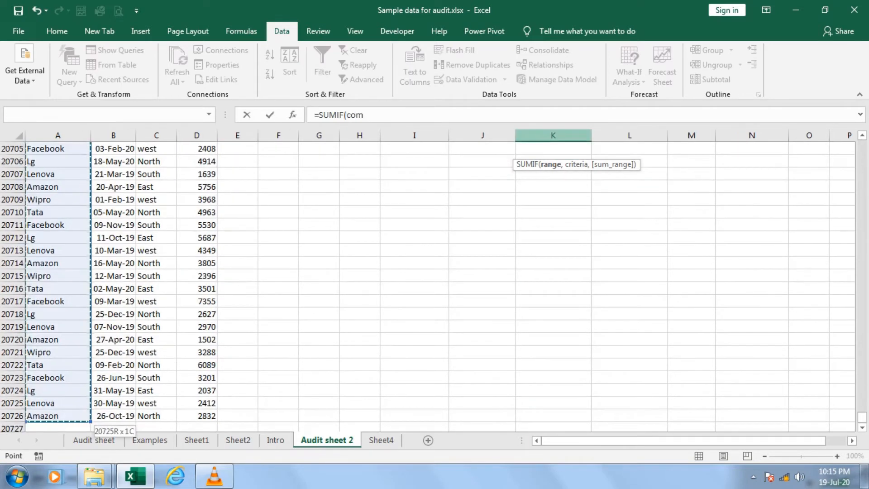
{"action": "type", "text": ","}
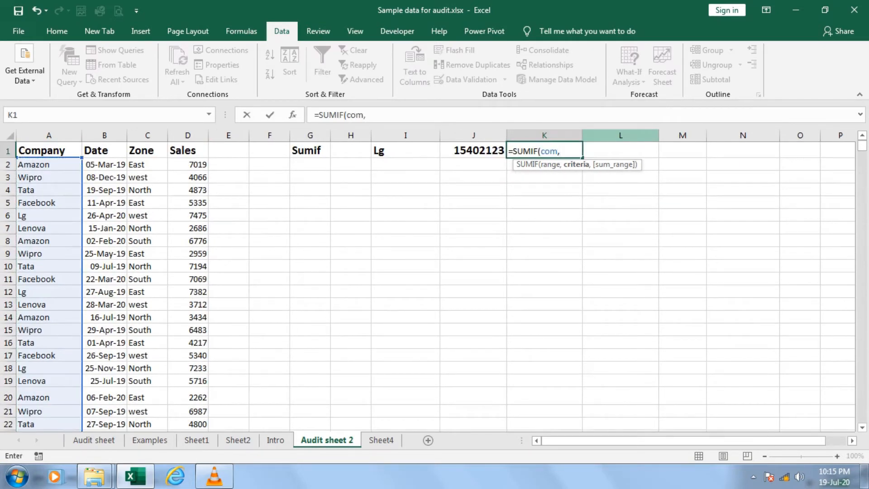
- Complete the K1 SUMIF formula with I1 as the criteria and D2:D20726 as the sum range
{"action": "key", "text": "Left"}
{"action": "key", "text": "Left"}
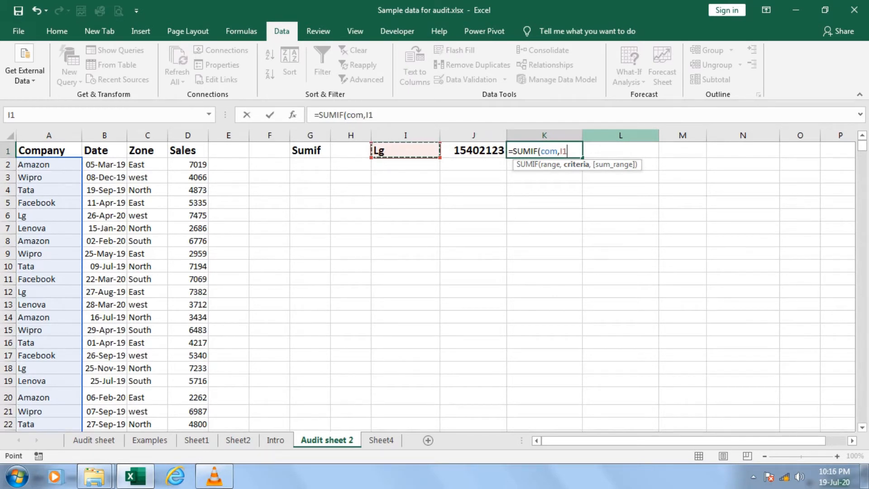
{"action": "type", "text": ","}
{"action": "key", "text": "Left"}
{"action": "key", "text": "Left"}
{"action": "key", "text": "Left"}
{"action": "key", "text": "Left"}
{"action": "key", "text": "Left"}
{"action": "key", "text": "Down"}
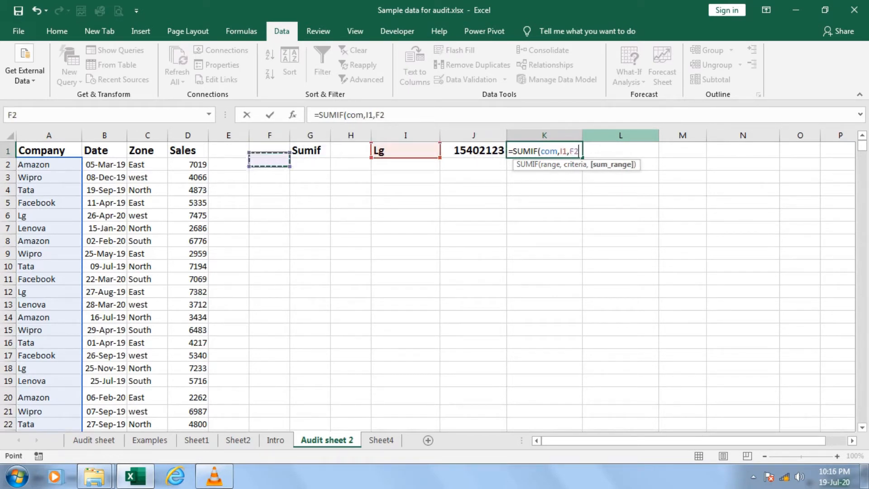
{"action": "key", "text": "Left"}
{"action": "key", "text": "Left"}
{"action": "key", "text": "ctrl+shift+Down"}
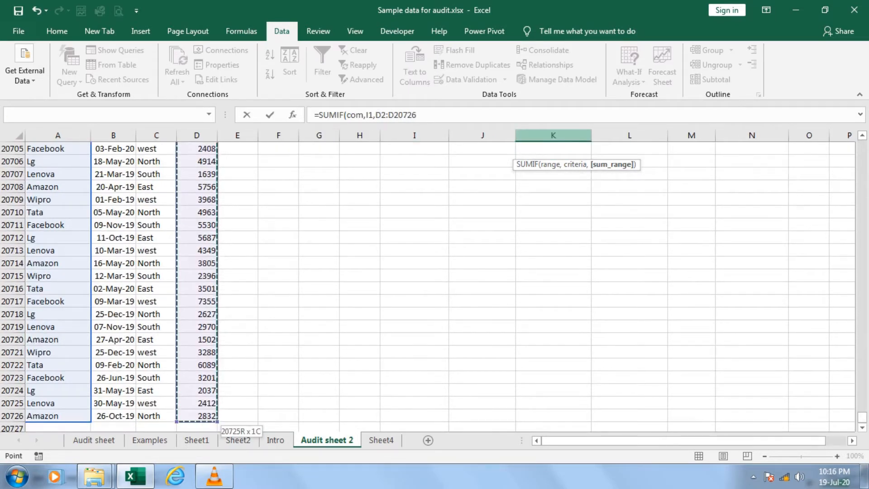
{"action": "key", "text": "Return"}
{"action": "key", "text": "Up"}
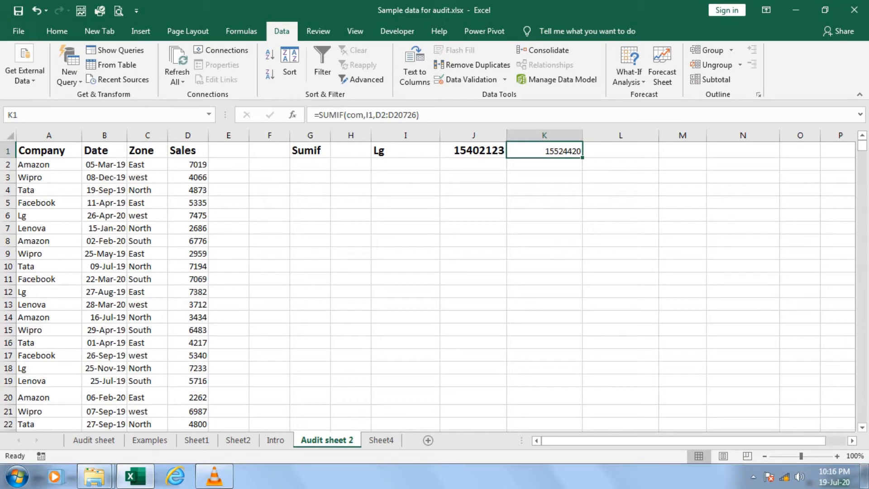
- Copy the formatting of J1 onto K1 and compare the formulas in the two cells
{"action": "key", "text": "Left"}
{"action": "key", "text": "alt+h"}
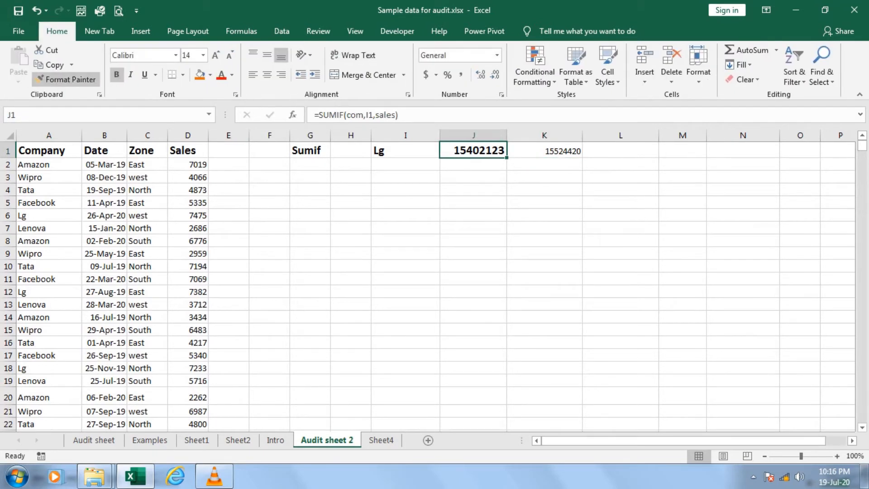
{"action": "key", "text": "Right"}
{"action": "key", "text": "Return"}
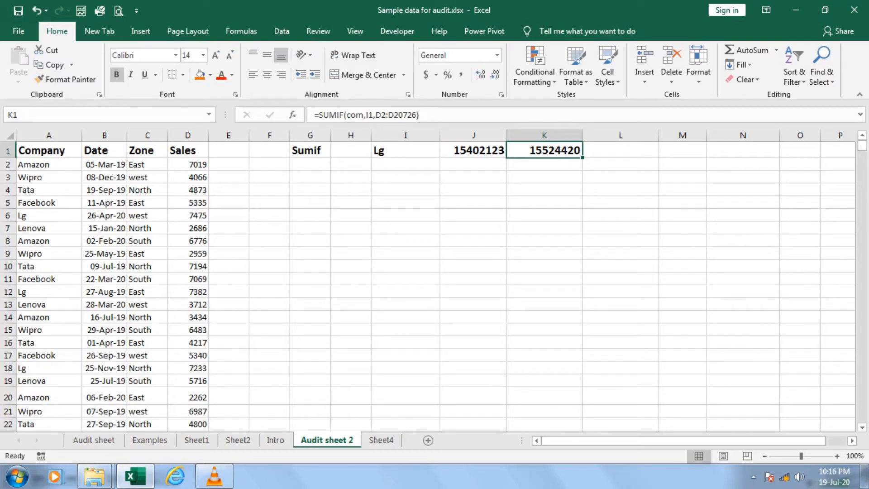
{"action": "key", "text": "Left"}
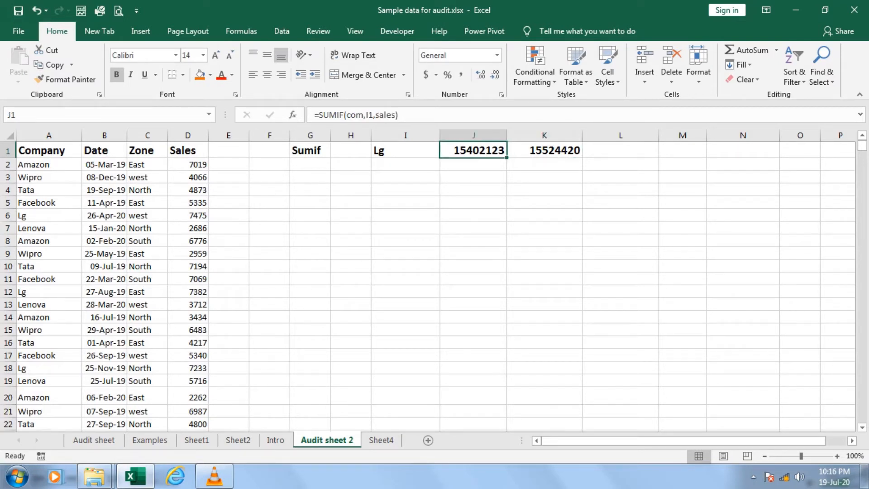
{"action": "key", "text": "Right"}
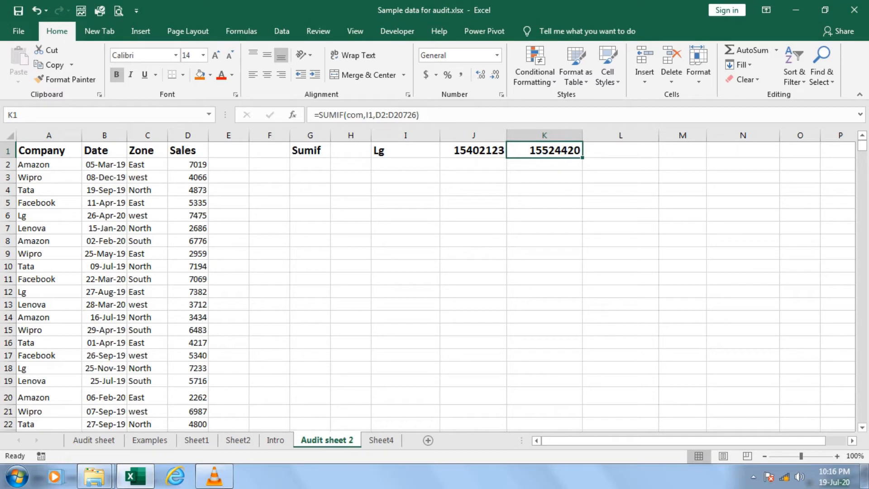
- Calculate the difference between the two SUMIF totals in L1 with =K1-J1
{"action": "key", "text": "Right"}
{"action": "type", "text": "="}
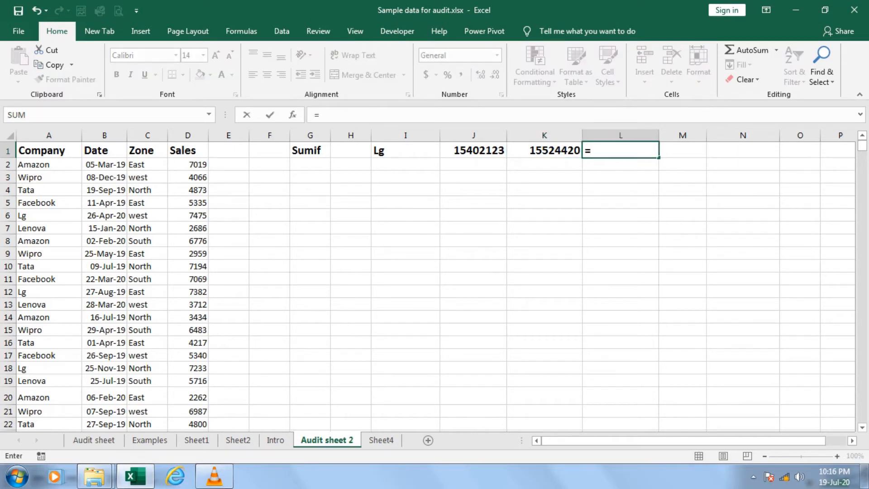
{"action": "key", "text": "Left"}
{"action": "type", "text": "-"}
{"action": "key", "text": "Left"}
{"action": "key", "text": "Left"}
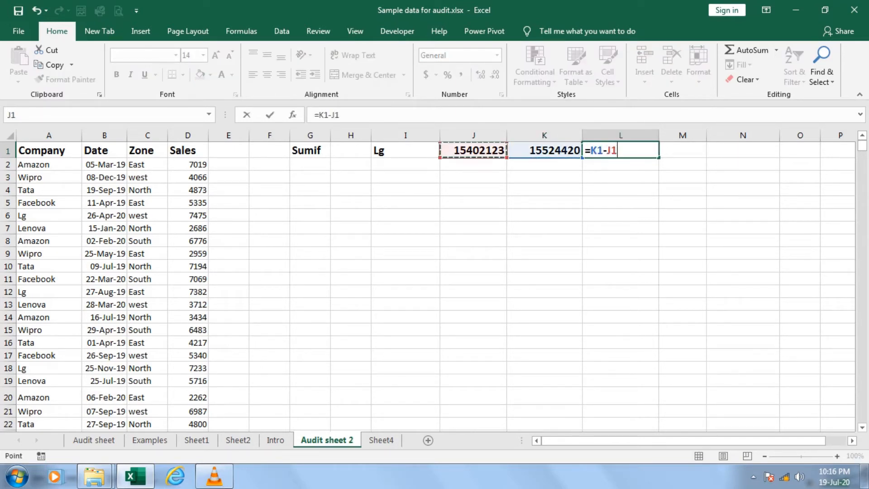
{"action": "key", "text": "Return"}
{"action": "key", "text": "Up"}
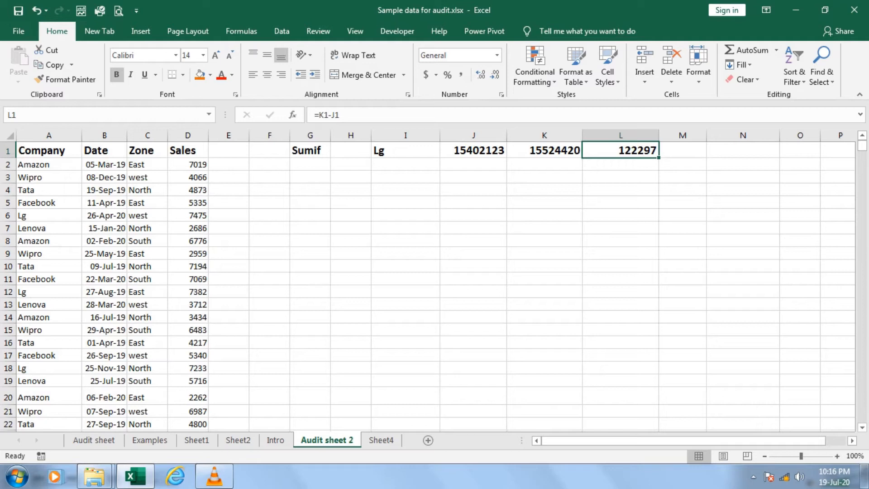
- Open Sheet4 and remove the filter from the customer table in A1:D10
{"action": "left_click", "coordinate": [381, 440]}
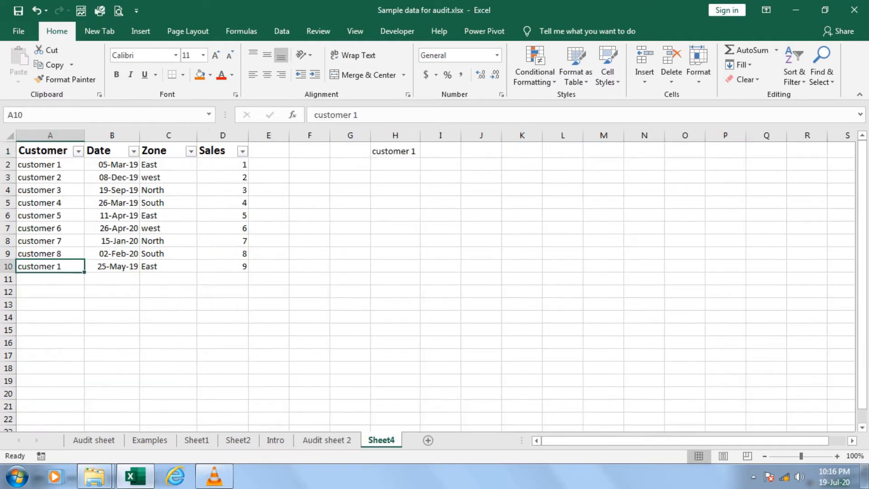
{"action": "left_click", "coordinate": [350, 343]}
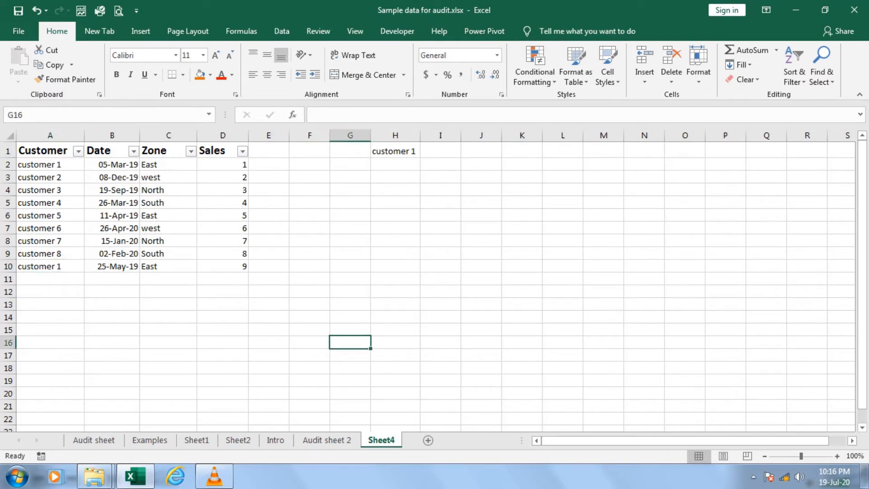
{"action": "left_click_drag", "start_coordinate": [223, 266], "coordinate": [49, 150]}
{"action": "left_click", "coordinate": [78, 150]}
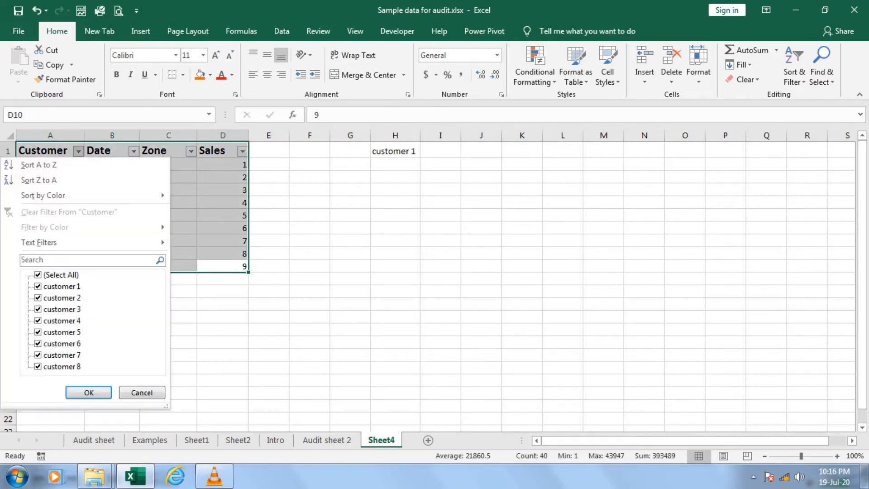
{"action": "mouse_move", "coordinate": [39, 242]}
{"action": "key", "text": "Escape"}
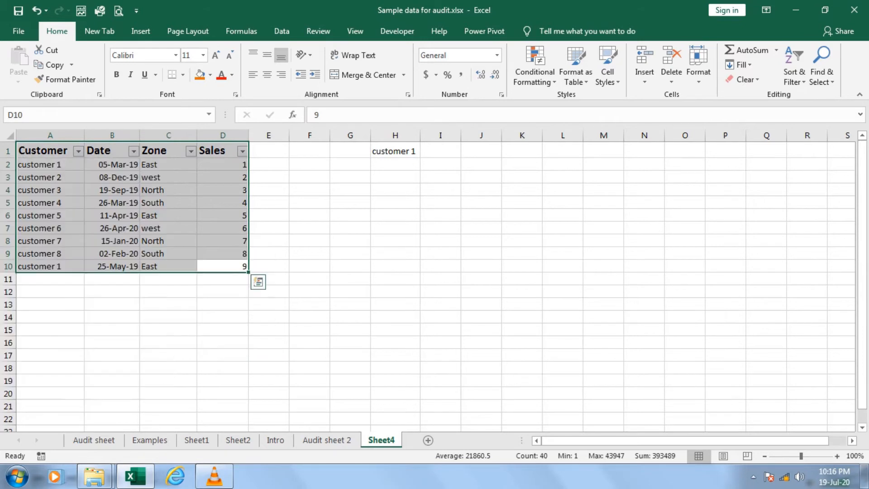
{"action": "key", "text": "ctrl+shift+l"}
{"action": "left_click", "coordinate": [223, 202]}
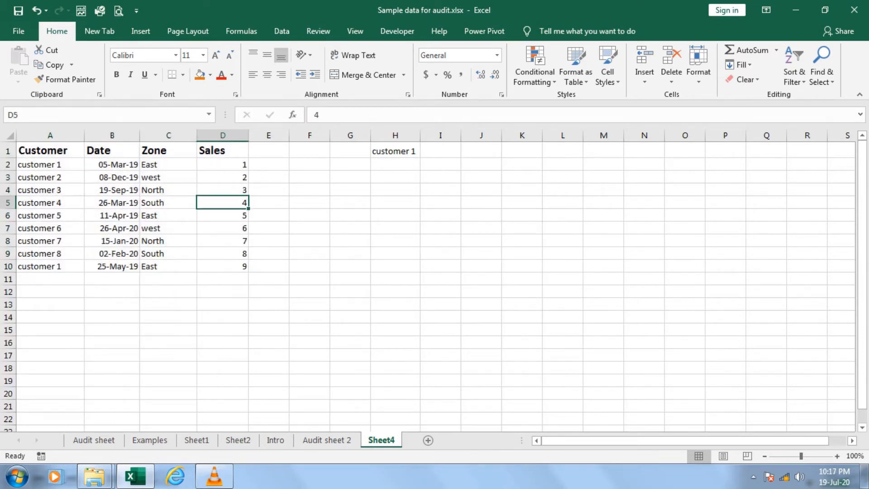
- Define the name cust for the customer cells A2:A10
{"action": "left_click_drag", "start_coordinate": [50, 164], "coordinate": [223, 266]}
{"action": "left_click", "coordinate": [395, 228]}
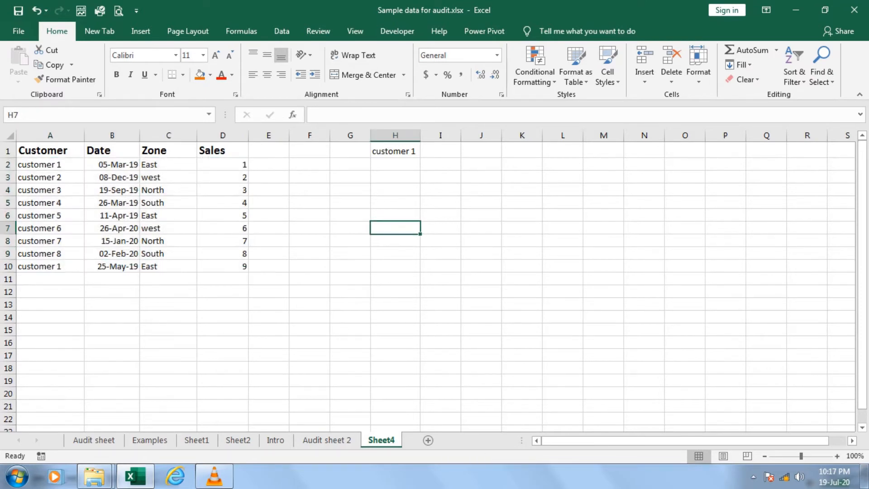
{"action": "left_click_drag", "start_coordinate": [50, 164], "coordinate": [50, 266]}
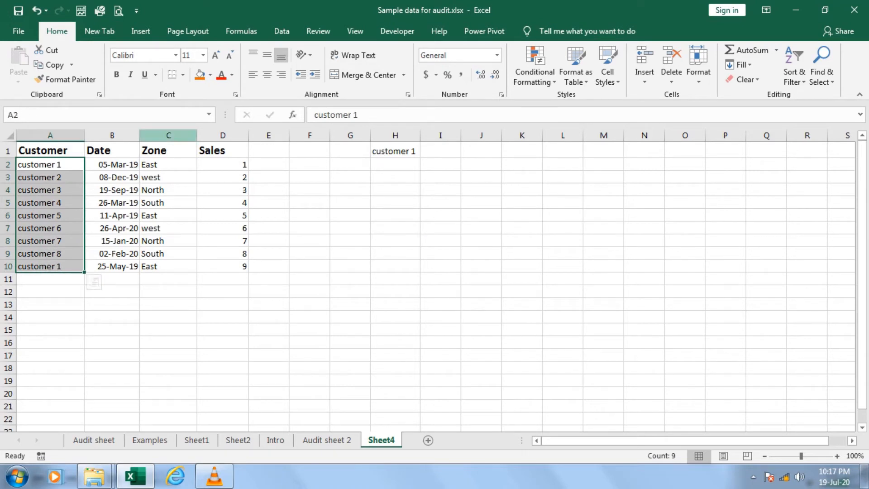
{"action": "left_click", "coordinate": [107, 114]}
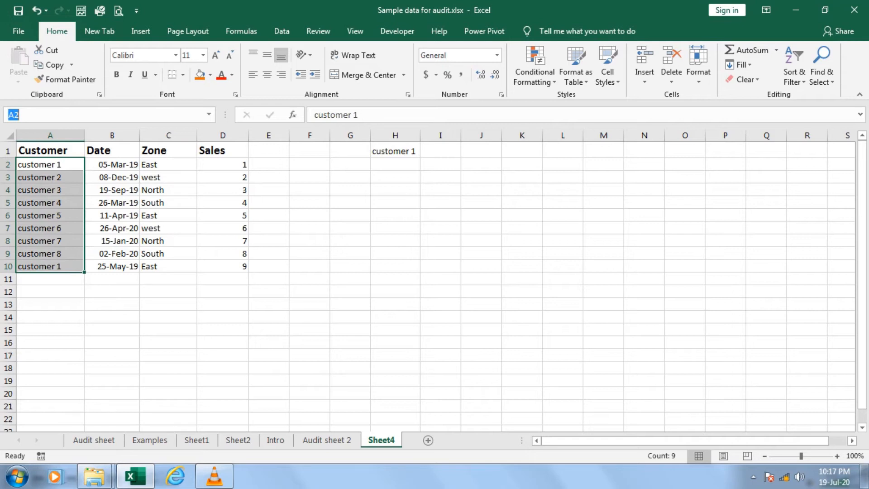
{"action": "type", "text": "cust"}
{"action": "key", "text": "Return"}
{"action": "left_click_drag", "start_coordinate": [223, 165], "coordinate": [223, 267]}
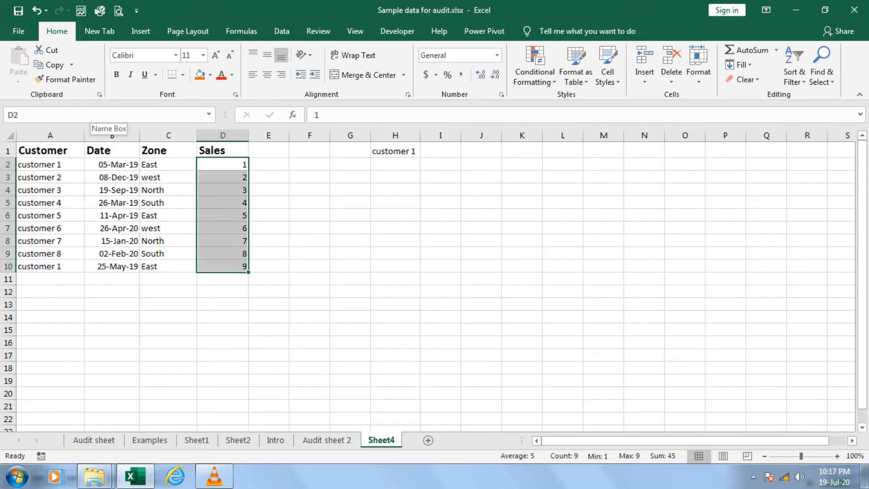
{"action": "left_click", "coordinate": [109, 114]}
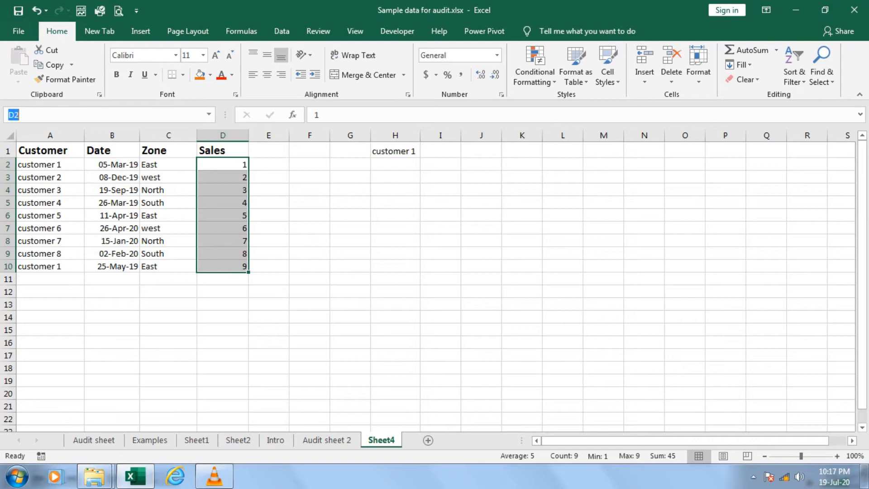
{"action": "type", "text": "sales"}
{"action": "key", "text": "BackSpace"}
{"action": "key", "text": "Escape"}
- Define the name test for the Sales column including its header, D1:D10
{"action": "left_click_drag", "start_coordinate": [223, 150], "coordinate": [222, 267]}
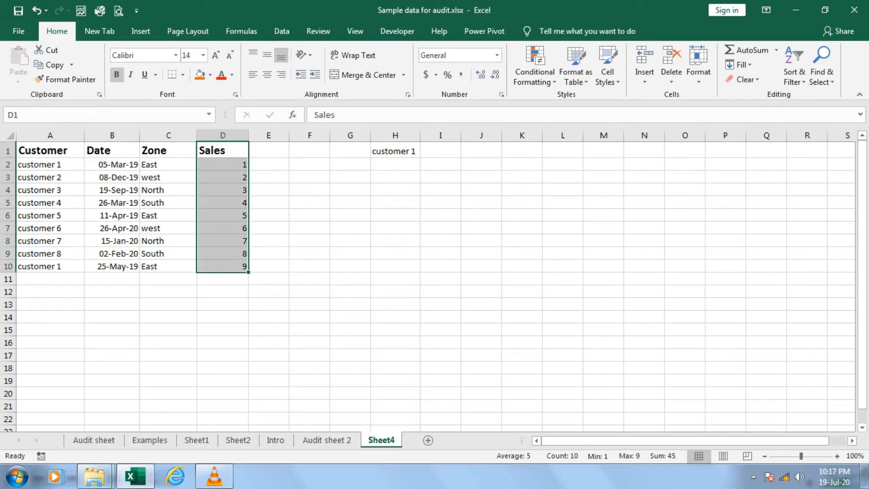
{"action": "left_click", "coordinate": [91, 115]}
{"action": "type", "text": "test"}
{"action": "key", "text": "Return"}
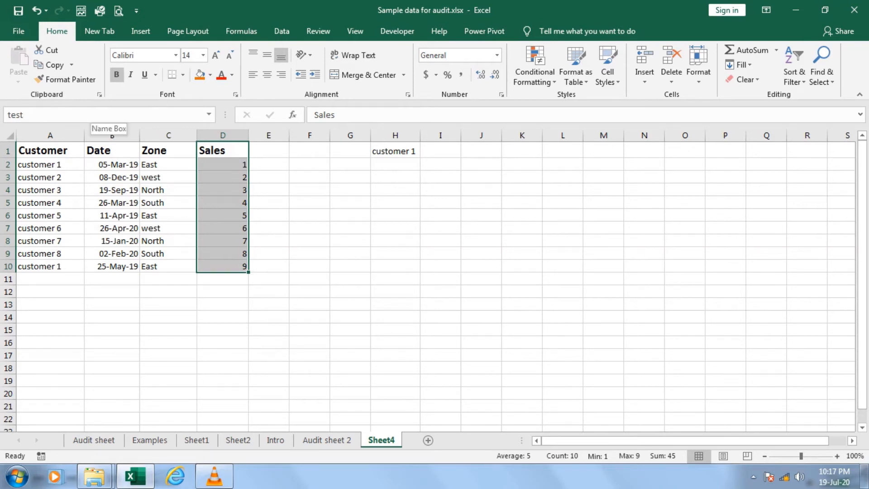
- Check the named customer range A2:A10 and note the range names as cust in K1 and Test in M1
{"action": "left_click_drag", "start_coordinate": [41, 164], "coordinate": [41, 266]}
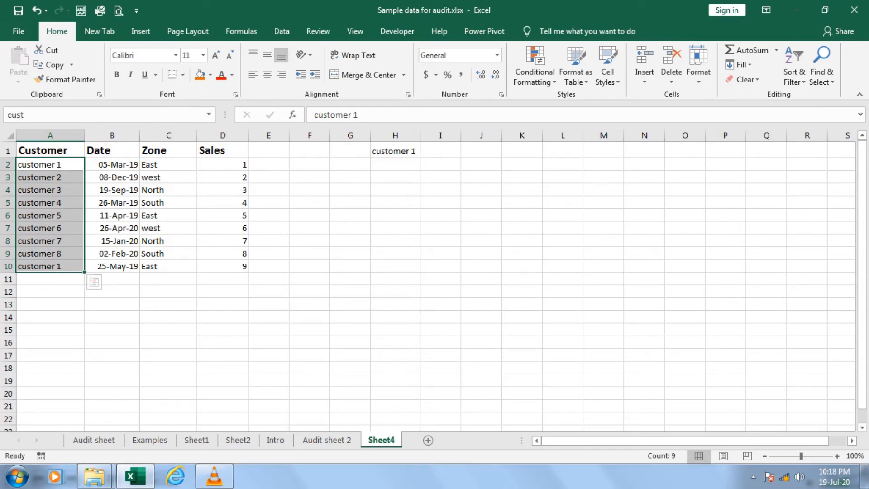
{"action": "left_click", "coordinate": [522, 151]}
{"action": "type", "text": "cus"}
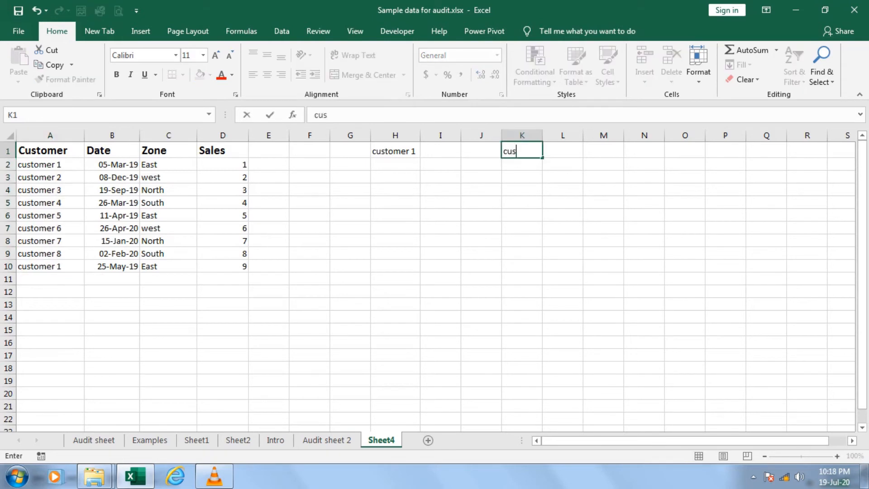
{"action": "type", "text": "t"}
{"action": "left_click", "coordinate": [604, 151]}
{"action": "type", "text": "T"}
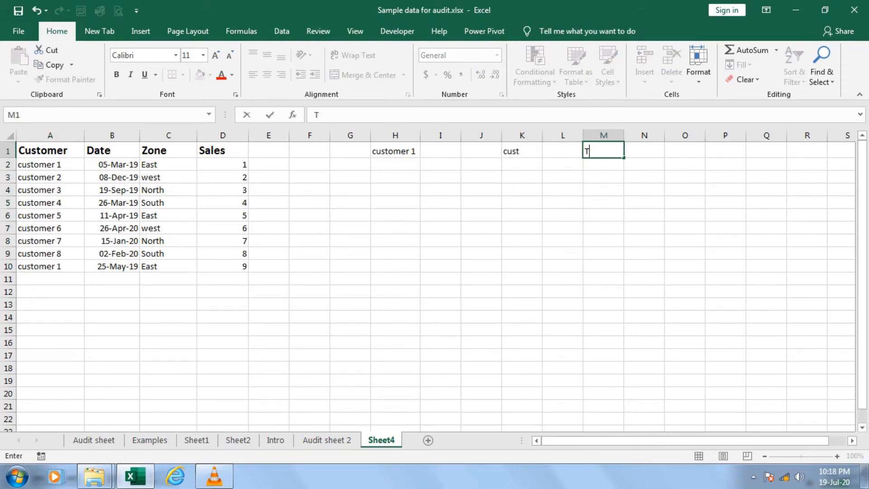
{"action": "type", "text": "est"}
- Enter =SUMIF(cust,H1,test) in I1 to total the sales of customer 1 using the named ranges
{"action": "left_click", "coordinate": [440, 151]}
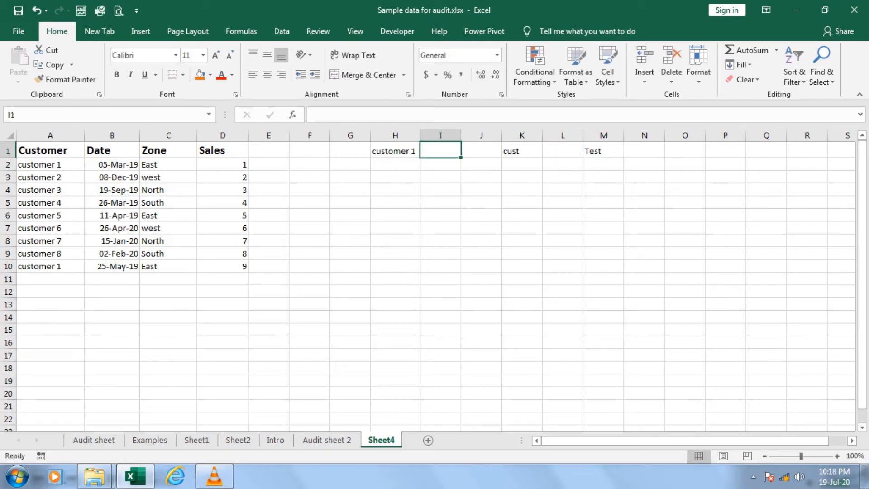
{"action": "type", "text": "=sumif"}
{"action": "key", "text": "Tab"}
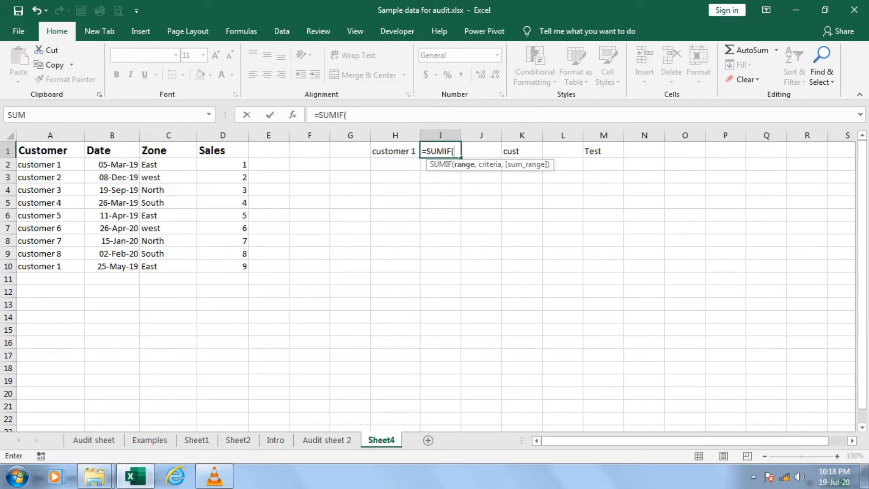
{"action": "type", "text": "cust"}
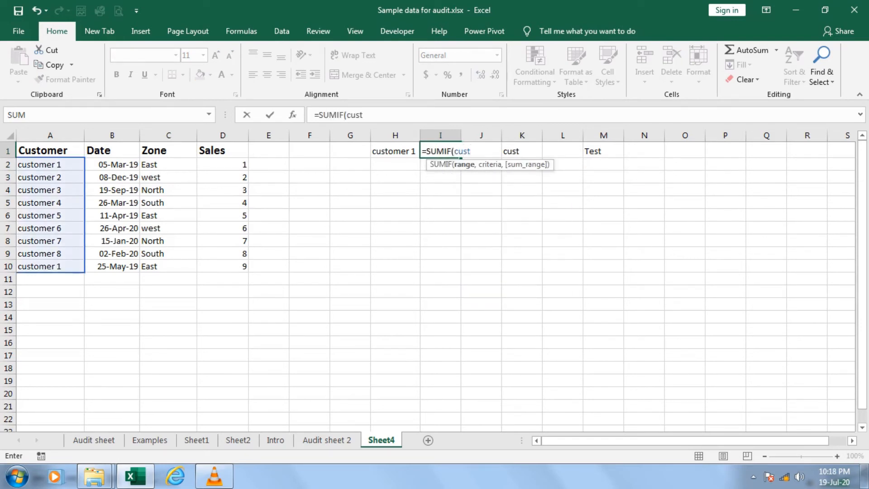
{"action": "type", "text": ","}
{"action": "key", "text": "Left"}
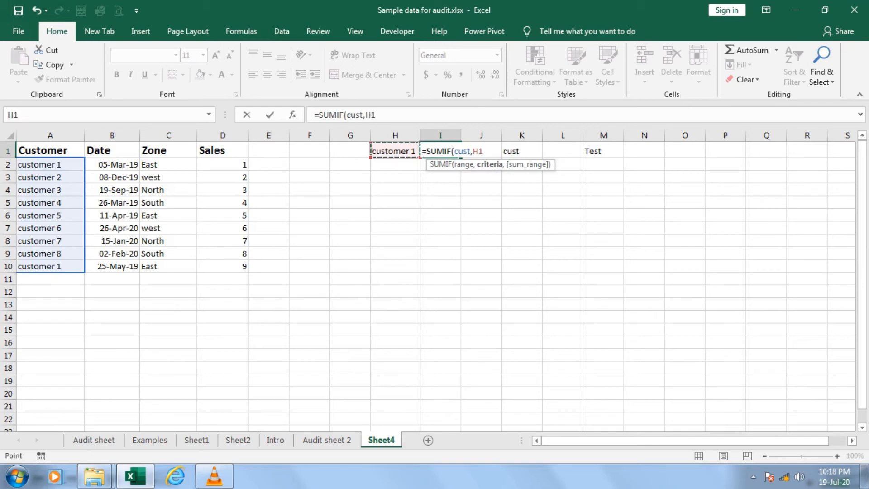
{"action": "type", "text": ",te"}
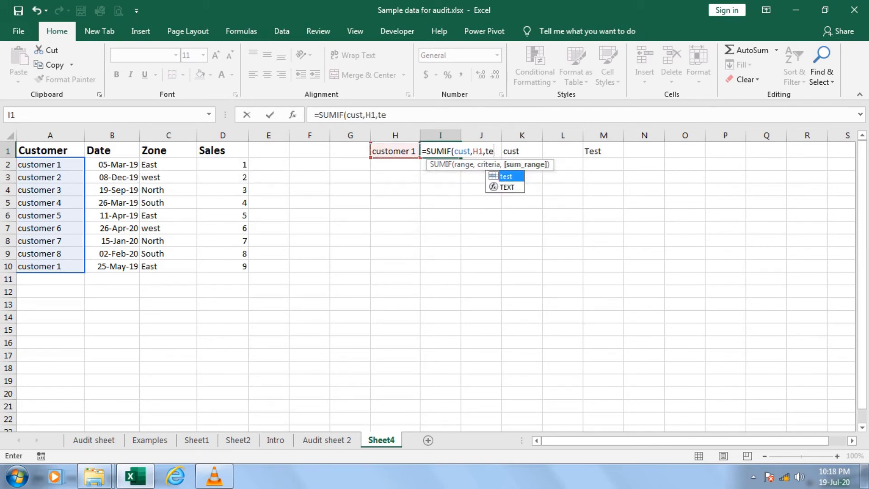
{"action": "key", "text": "Tab"}
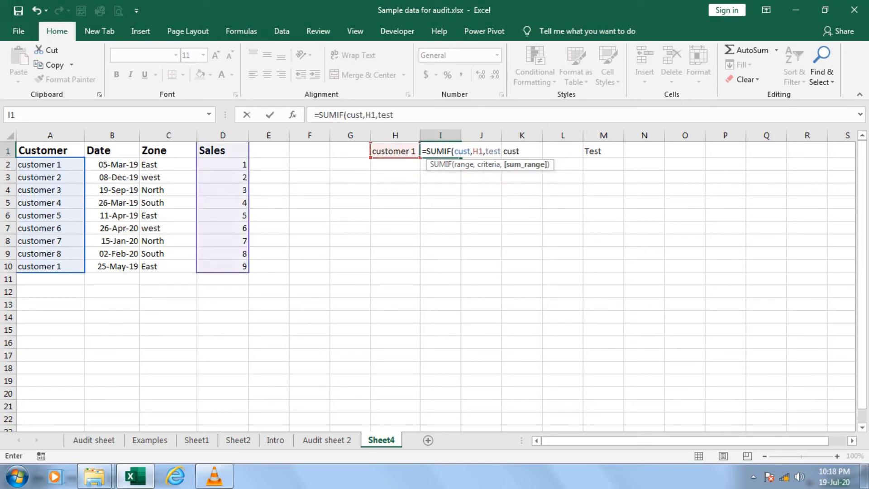
{"action": "type", "text": ")"}
{"action": "key", "text": "Return"}
{"action": "key", "text": "Up"}
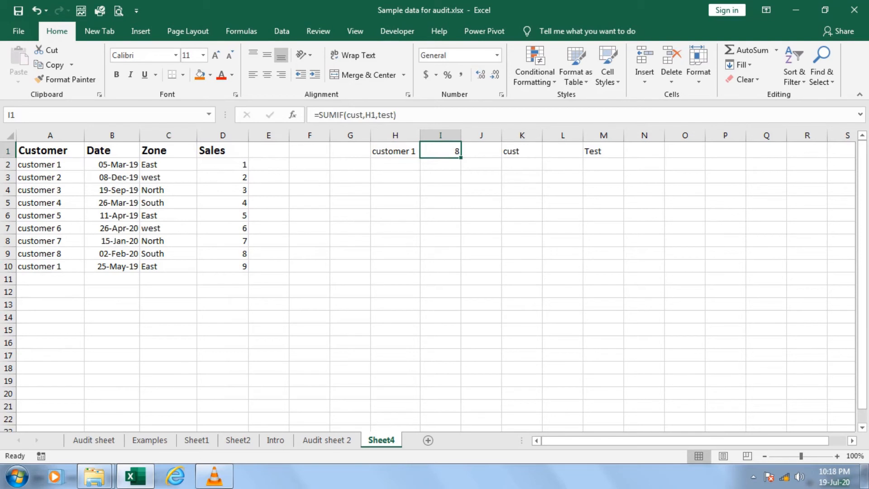
- Add a filter to A1:D10, show only customer 1, and check the sum of the visible Sales values
{"action": "left_click_drag", "start_coordinate": [222, 266], "coordinate": [50, 151]}
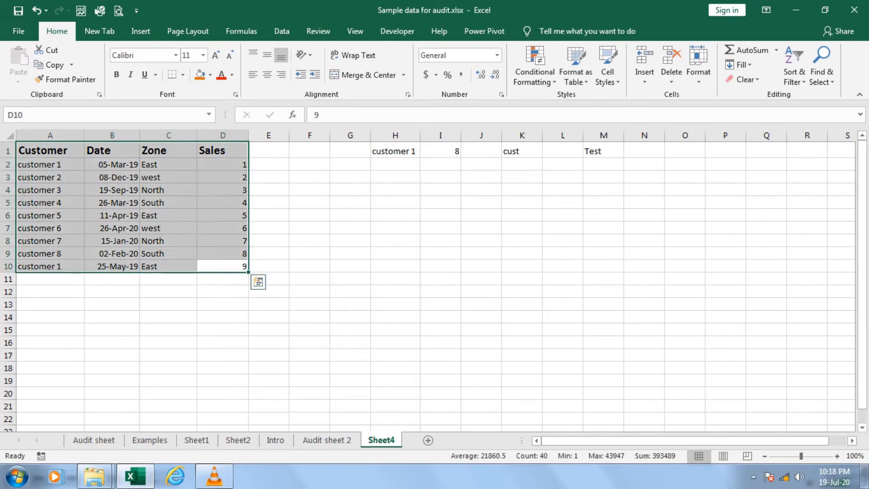
{"action": "key", "text": "ctrl+shift+l"}
{"action": "left_click", "coordinate": [78, 151]}
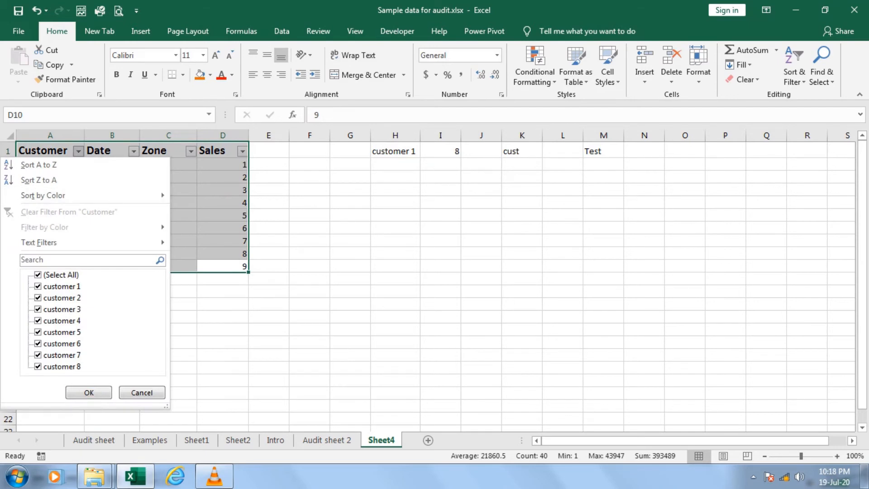
{"action": "key", "text": "space"}
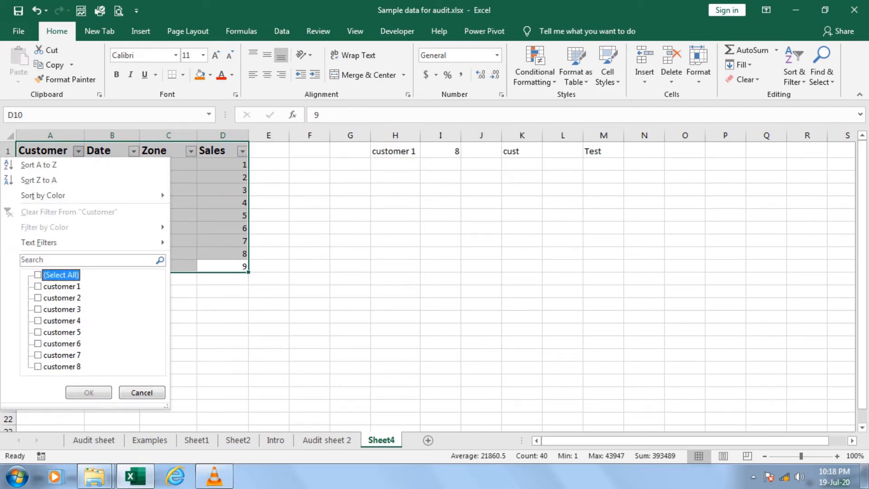
{"action": "key", "text": "Down"}
{"action": "key", "text": "space"}
{"action": "key", "text": "Return"}
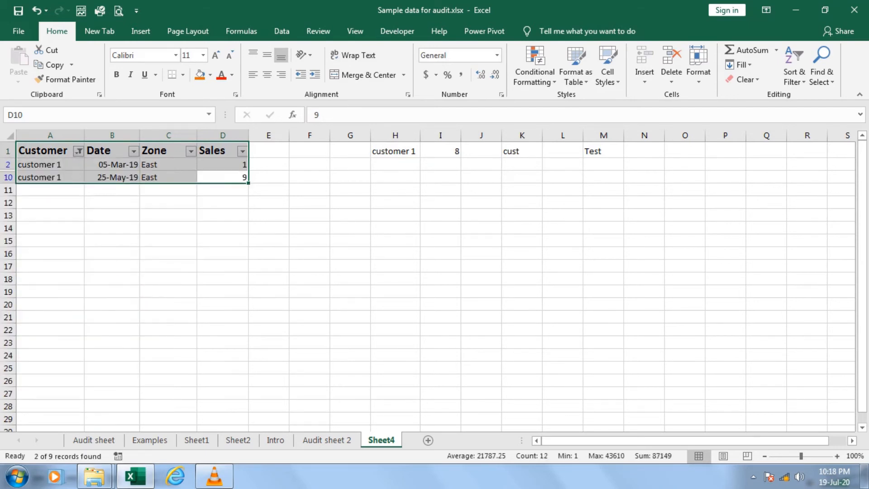
{"action": "left_click_drag", "start_coordinate": [222, 164], "coordinate": [222, 177]}
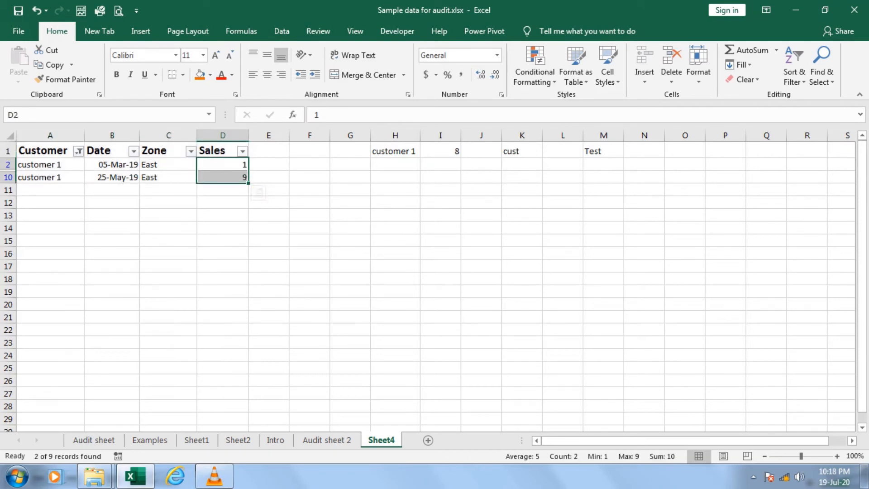
- Fill the SUMIF result cell I1 with orange and clear the filter on the Customer column
{"action": "left_click", "coordinate": [440, 151]}
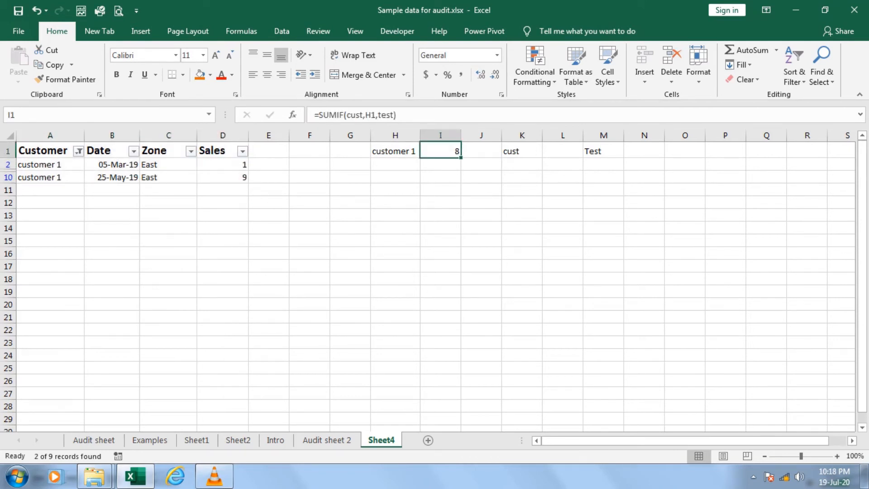
{"action": "left_click", "coordinate": [199, 74]}
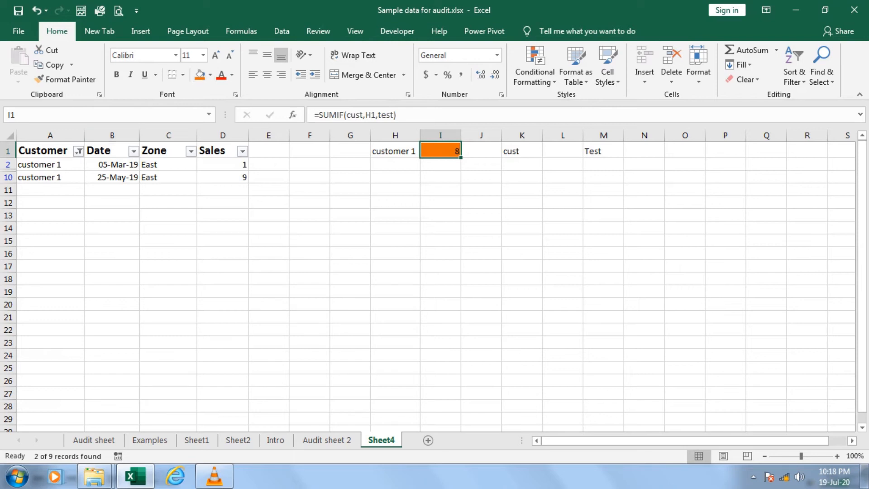
{"action": "left_click", "coordinate": [79, 150]}
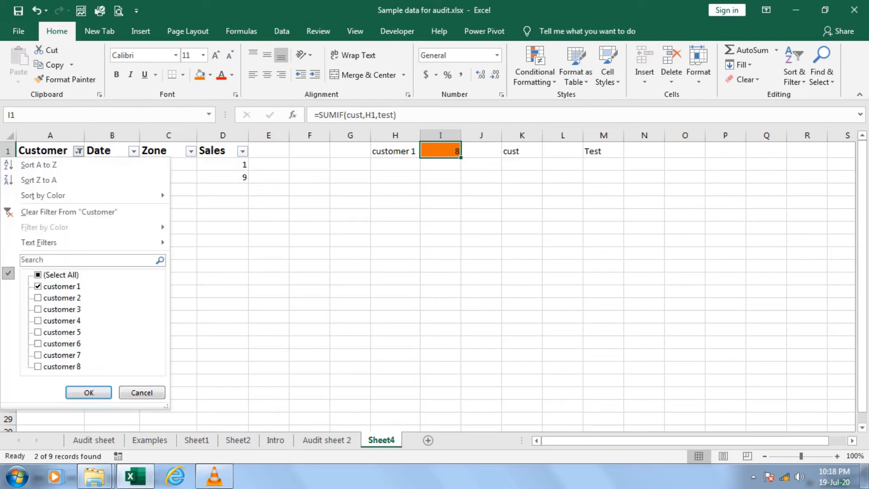
{"action": "left_click", "coordinate": [67, 210]}
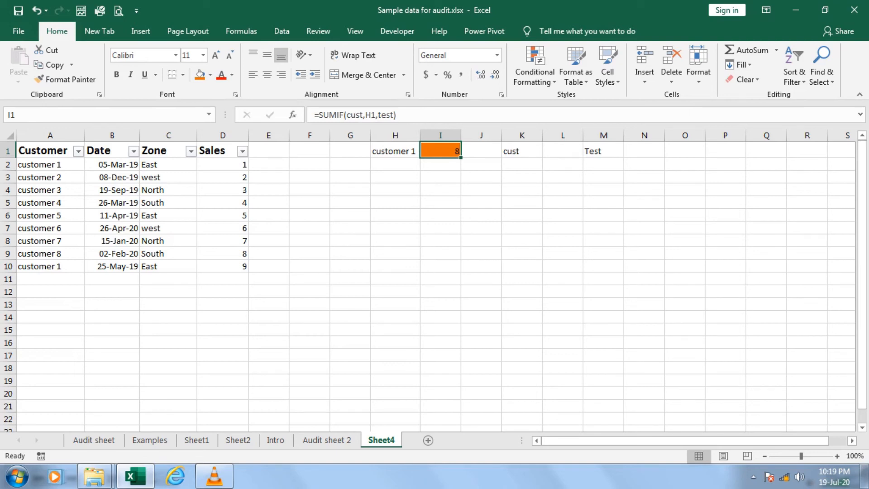
- Compare the extents of the named ranges, cust over A2:A10 and test over D1:D10, to find the row mismatch
{"action": "left_click", "coordinate": [522, 150]}
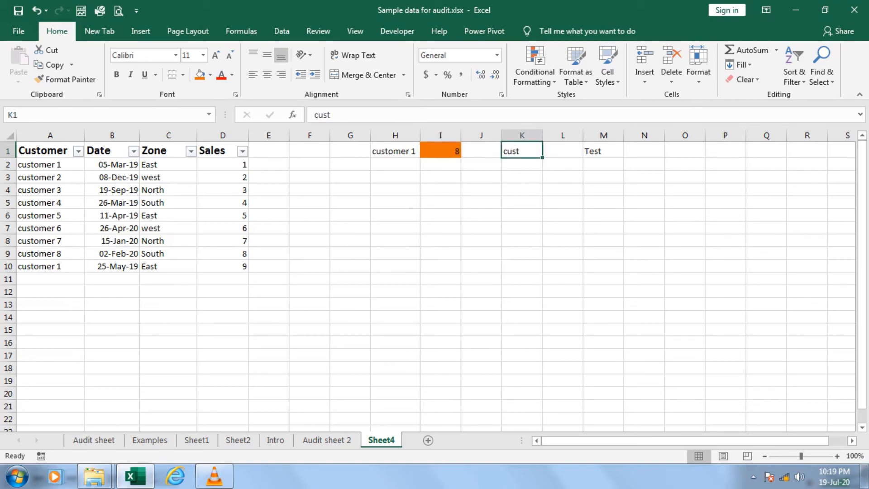
{"action": "left_click_drag", "start_coordinate": [54, 165], "coordinate": [63, 267]}
{"action": "left_click", "coordinate": [603, 151]}
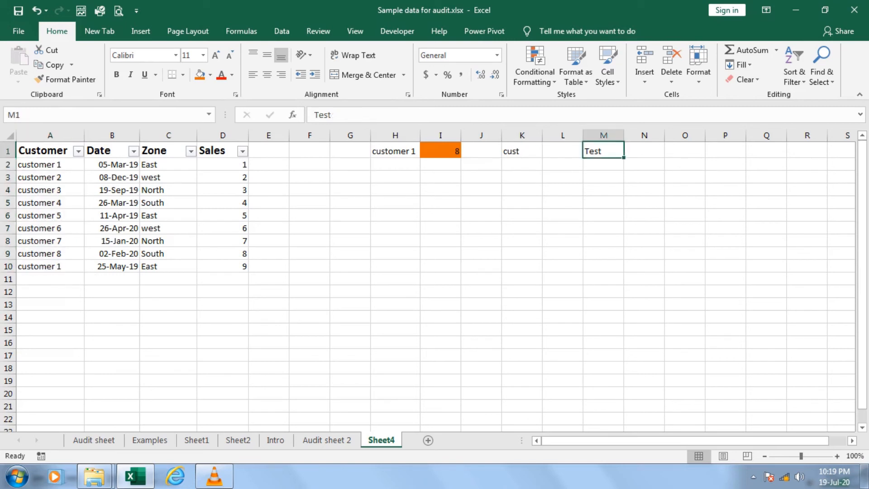
{"action": "left_click_drag", "start_coordinate": [219, 151], "coordinate": [222, 266]}
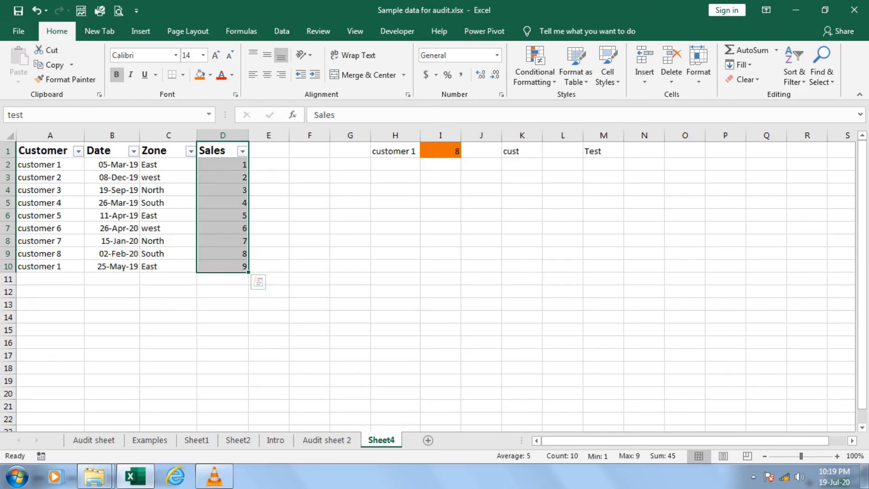
{"action": "left_click", "coordinate": [396, 190]}
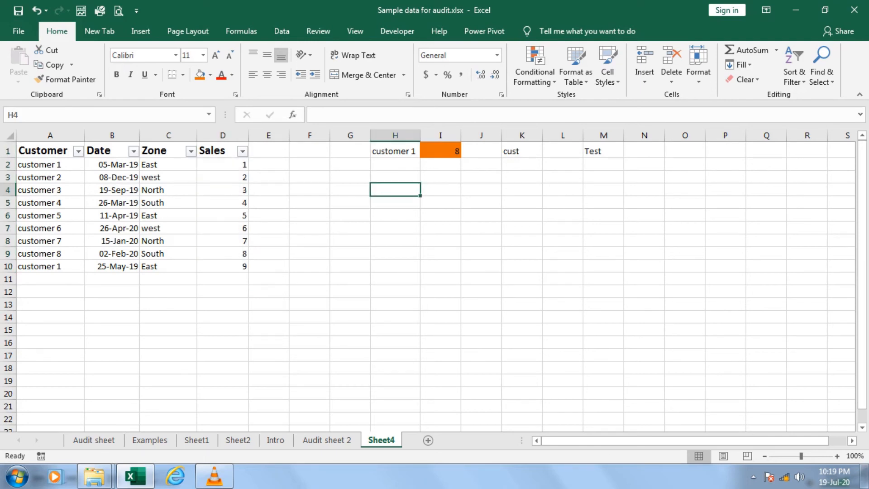
{"action": "left_click_drag", "start_coordinate": [50, 165], "coordinate": [50, 266]}
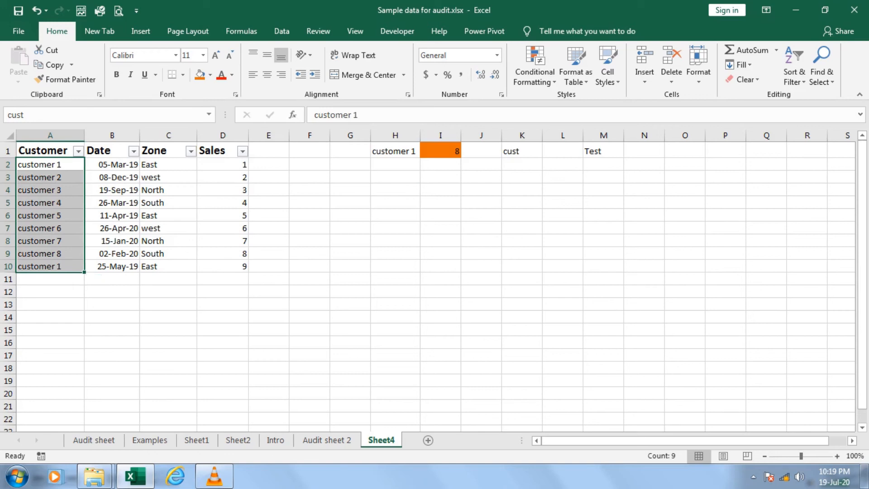
- On Audit sheet 2, compare the sum range of the SUMIF formula in J1 with the one in K1
{"action": "key", "text": "ctrl+Page_Up"}
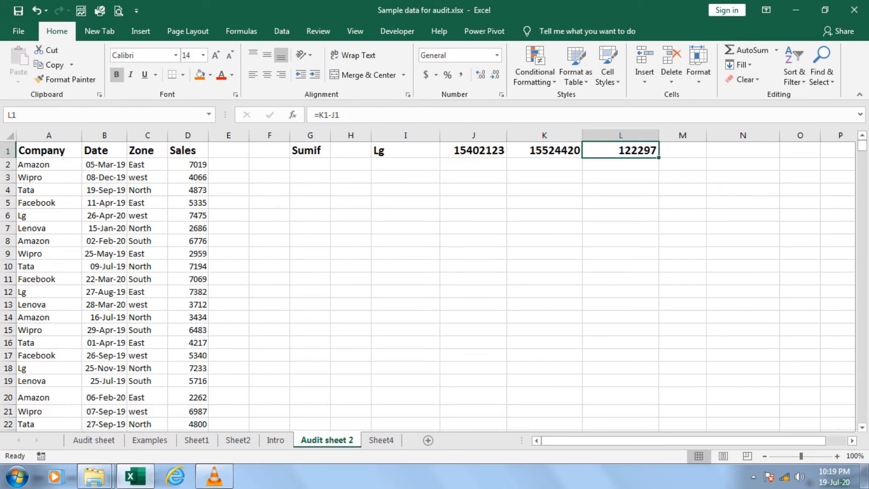
{"action": "left_click", "coordinate": [473, 151]}
{"action": "left_click", "coordinate": [350, 115]}
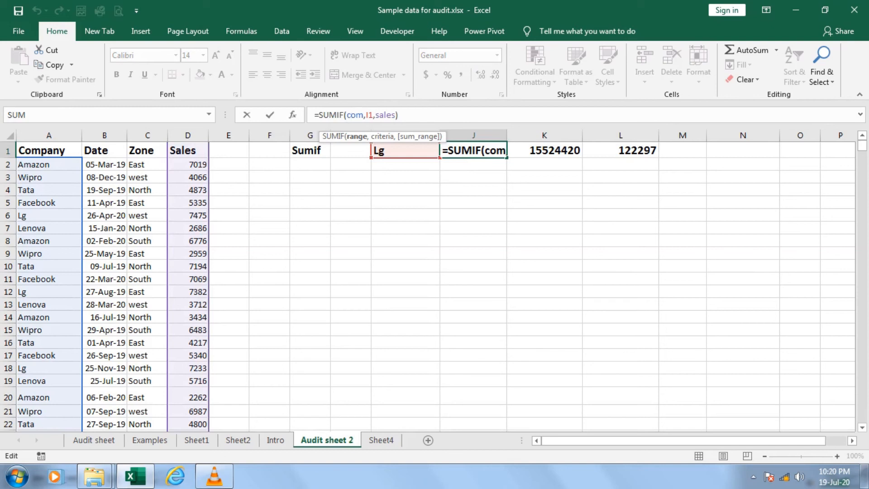
{"action": "left_click", "coordinate": [392, 115]}
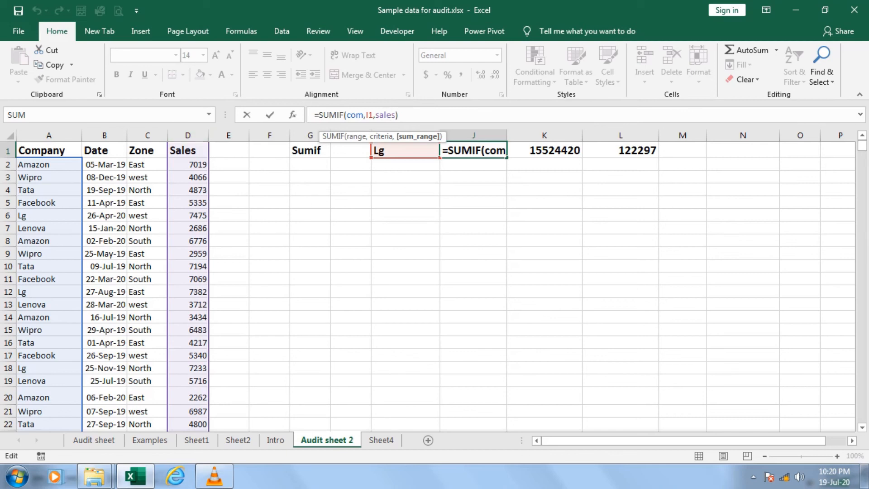
{"action": "key", "text": "Tab"}
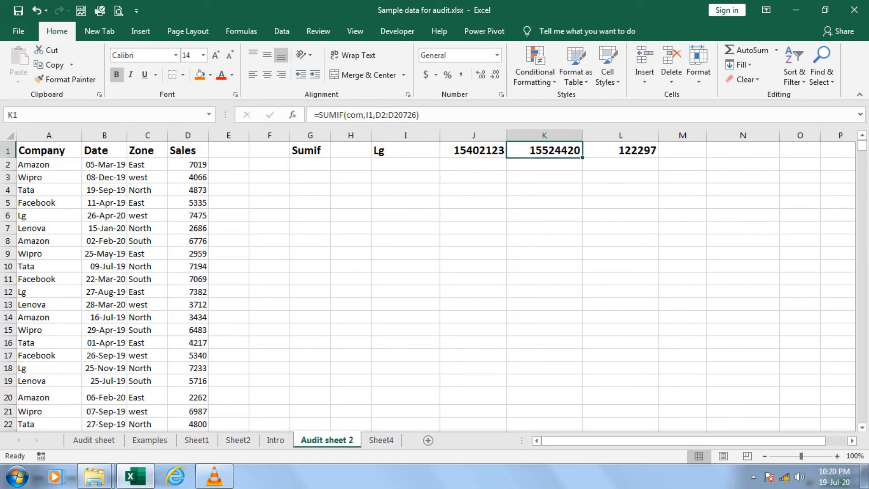
{"action": "key", "text": "F2"}
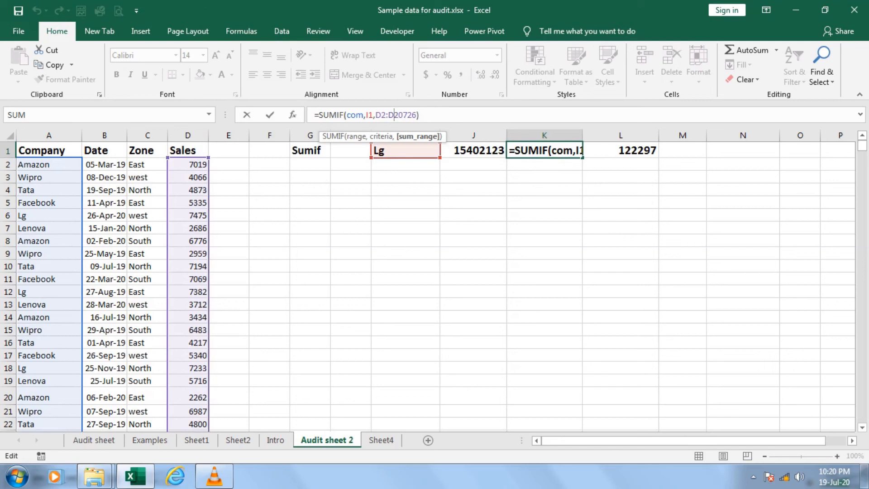
{"action": "key", "text": "ctrl+Return"}
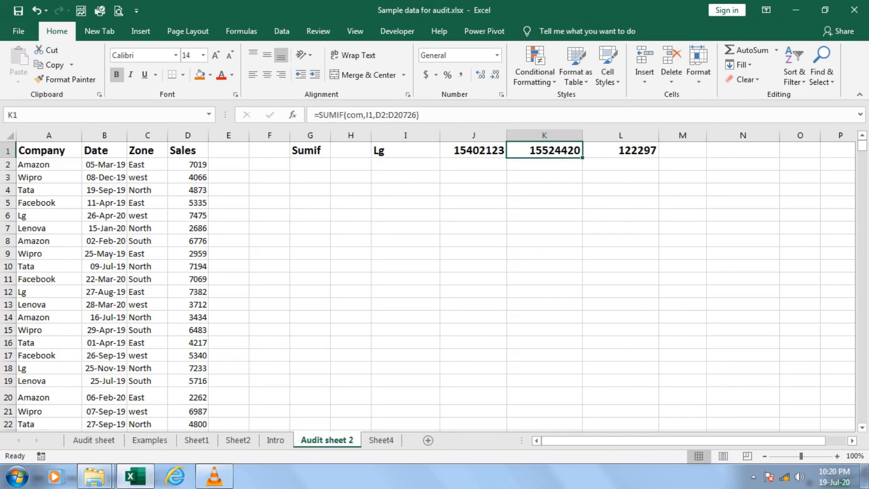
- Check the first rows of the Company column, A1:A13, and open the Intro sheet
{"action": "left_click_drag", "start_coordinate": [49, 151], "coordinate": [49, 304]}
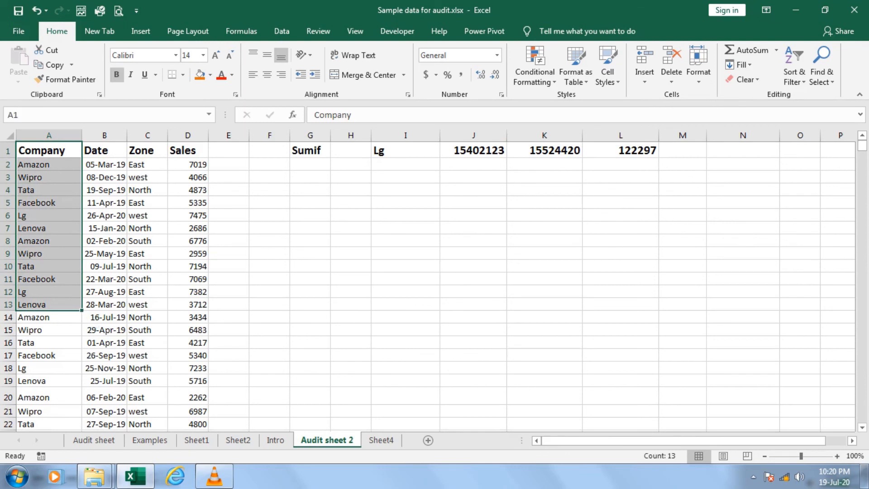
{"action": "left_click", "coordinate": [275, 440]}
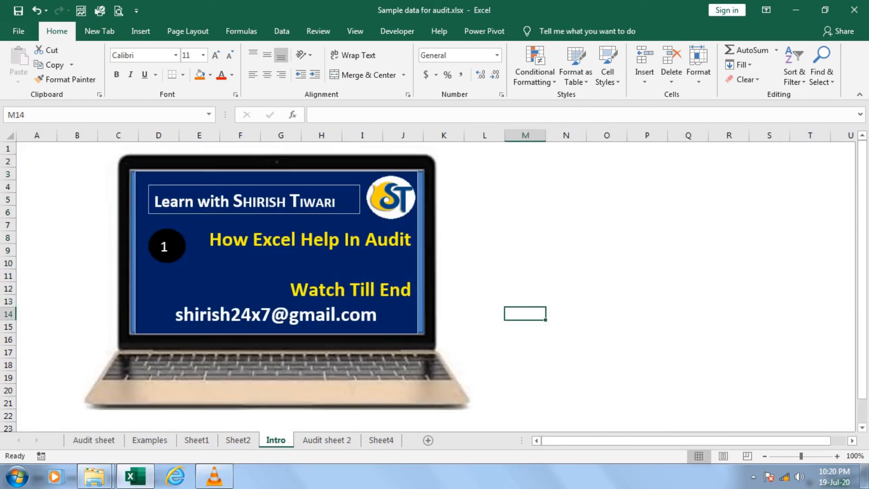